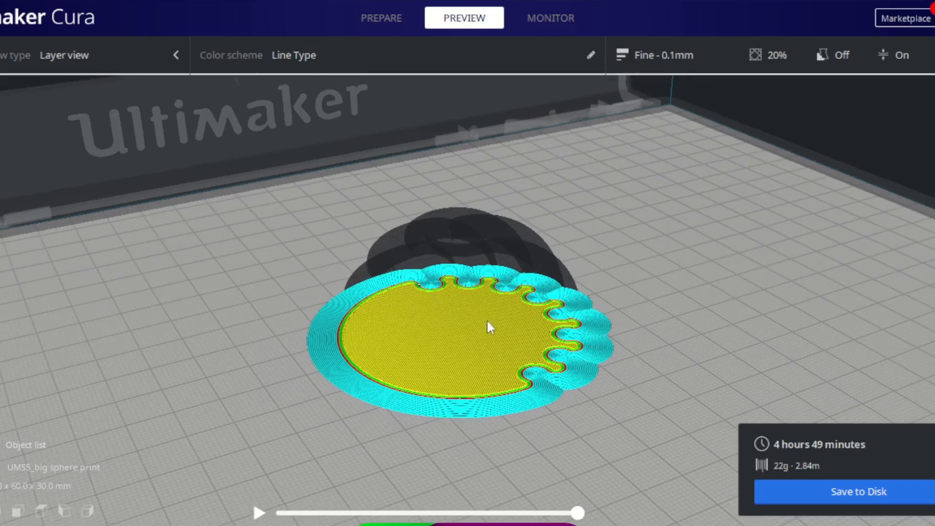
Examine the sliced half sphere layer by layer from the first layer up to the top, including its outer surface
{"action": "right_click_drag", "start_coordinate": [630, 402], "coordinate": [632, 404]}
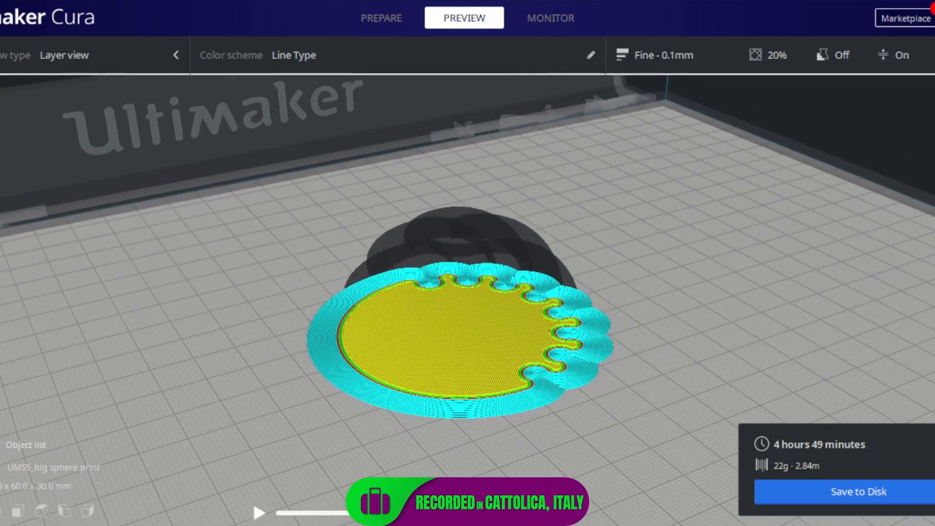
{"action": "key", "text": "Up"}
{"action": "key", "text": "Up"}
{"action": "key", "text": "Up"}
{"action": "key", "text": "Up"}
{"action": "key", "text": "Up"}
{"action": "key", "text": "Up"}
{"action": "key", "text": "Up"}
{"action": "key", "text": "Up"}
{"action": "key", "text": "Up"}
{"action": "key", "text": "Up"}
{"action": "key", "text": "Up"}
{"action": "key", "text": "Up"}
{"action": "key", "text": "Up"}
{"action": "key", "text": "Up"}
{"action": "key", "text": "Up"}
{"action": "key", "text": "Up"}
{"action": "key", "text": "Up"}
{"action": "key", "text": "Up"}
{"action": "key", "text": "Up"}
{"action": "key", "text": "Up"}
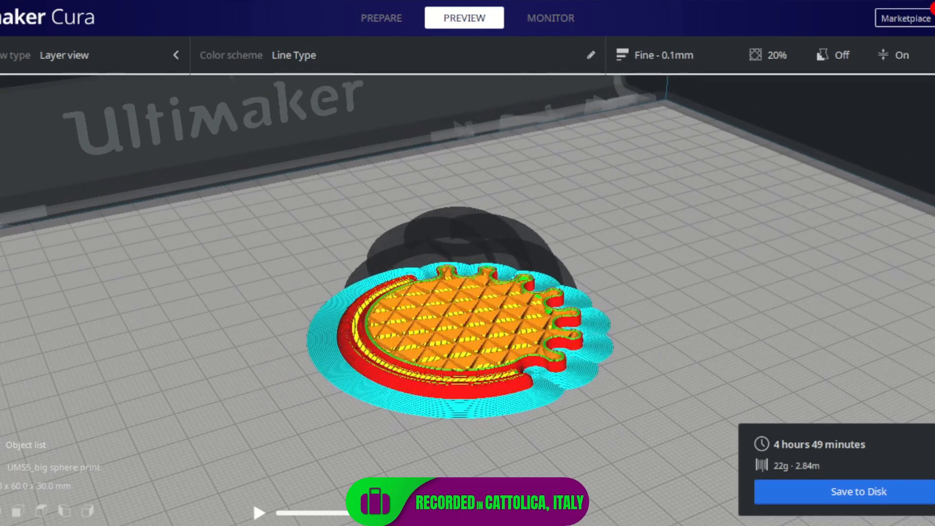
{"action": "key", "text": "Up"}
{"action": "key", "text": "Up"}
{"action": "key", "text": "Up"}
{"action": "key", "text": "Up"}
{"action": "key", "text": "Up"}
{"action": "key", "text": "Up"}
{"action": "key", "text": "Up"}
{"action": "key", "text": "Up"}
{"action": "key", "text": "Up"}
{"action": "key", "text": "Up"}
{"action": "key", "text": "Up"}
{"action": "key", "text": "Up"}
{"action": "key", "text": "Up"}
{"action": "key", "text": "Up"}
{"action": "key", "text": "Up"}
{"action": "key", "text": "Up"}
{"action": "key", "text": "Up"}
{"action": "key", "text": "Up"}
{"action": "key", "text": "Up"}
{"action": "key", "text": "Up"}
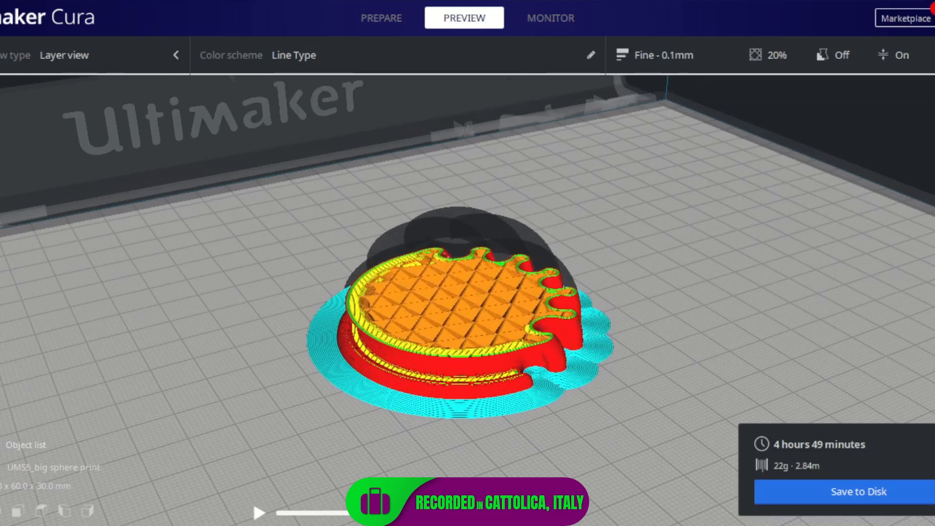
{"action": "key", "text": "Up"}
{"action": "key", "text": "Up"}
{"action": "key", "text": "Up"}
{"action": "key", "text": "Up"}
{"action": "key", "text": "Up"}
{"action": "key", "text": "Up"}
{"action": "key", "text": "Up"}
{"action": "key", "text": "Up"}
{"action": "key", "text": "Up"}
{"action": "key", "text": "Up"}
{"action": "key", "text": "Up"}
{"action": "key", "text": "Up"}
{"action": "key", "text": "Up"}
{"action": "key", "text": "Up"}
{"action": "key", "text": "Up"}
{"action": "key", "text": "Up"}
{"action": "key", "text": "Up"}
{"action": "key", "text": "Up"}
{"action": "key", "text": "Up"}
{"action": "key", "text": "Up"}
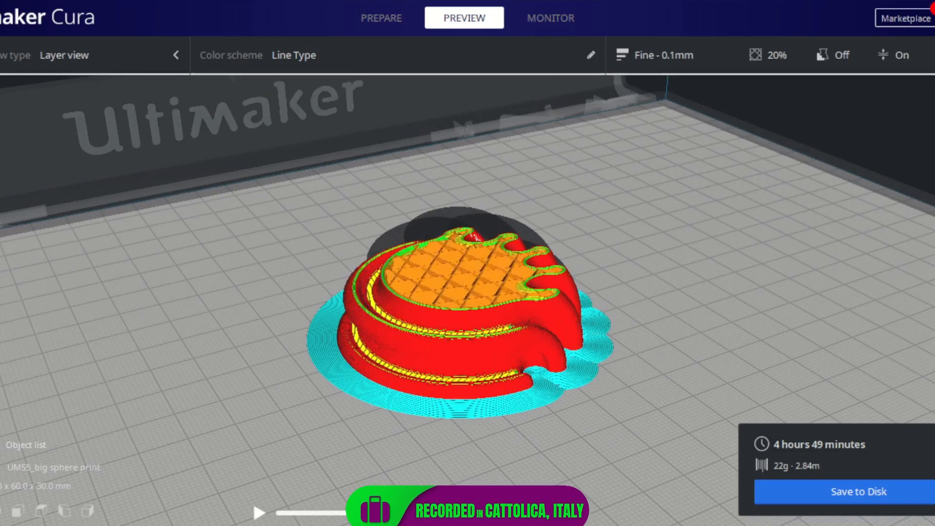
{"action": "key", "text": "Up"}
{"action": "key", "text": "Up"}
{"action": "key", "text": "Up"}
{"action": "key", "text": "Up"}
{"action": "key", "text": "Up"}
{"action": "key", "text": "Up"}
{"action": "key", "text": "Up"}
{"action": "key", "text": "Up"}
{"action": "key", "text": "Up"}
{"action": "key", "text": "Up"}
{"action": "key", "text": "Up"}
{"action": "key", "text": "Up"}
{"action": "key", "text": "Up"}
{"action": "key", "text": "Up"}
{"action": "key", "text": "Up"}
{"action": "key", "text": "Up"}
{"action": "key", "text": "Up"}
{"action": "key", "text": "Up"}
{"action": "key", "text": "Up"}
{"action": "key", "text": "Up"}
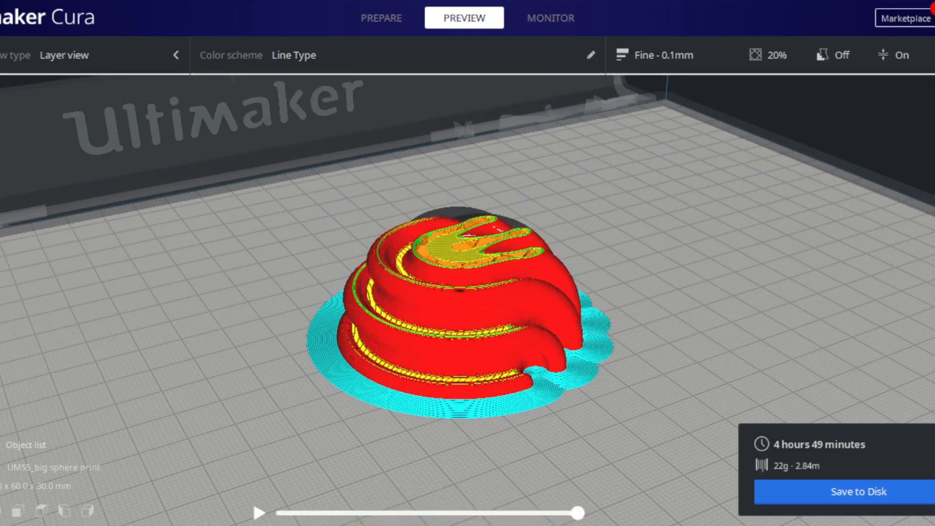
{"action": "key", "text": "Up"}
{"action": "key", "text": "Up"}
{"action": "key", "text": "Up"}
{"action": "key", "text": "Up"}
{"action": "key", "text": "Up"}
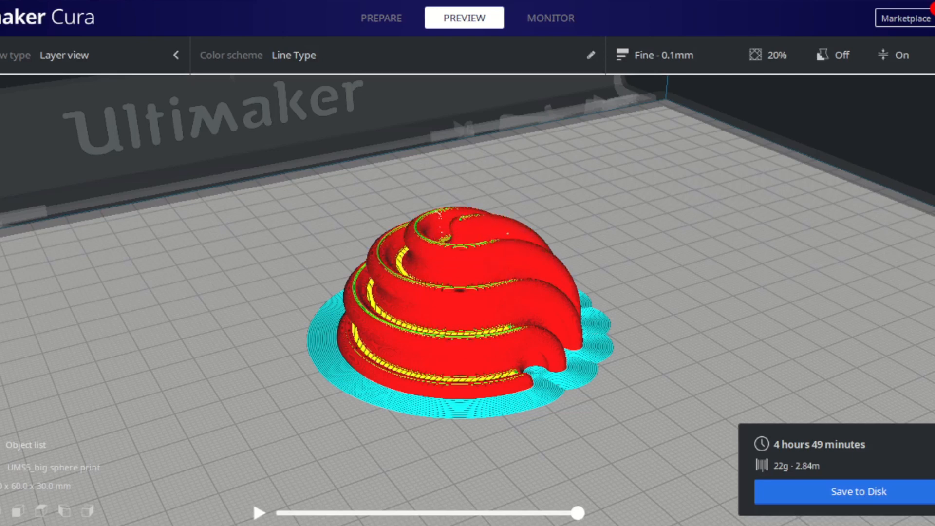
{"action": "right_click_drag", "start_coordinate": [618, 372], "coordinate": [563, 464]}
{"action": "scroll", "coordinate": [562, 461], "scroll_direction": "up", "scroll_amount": 3}
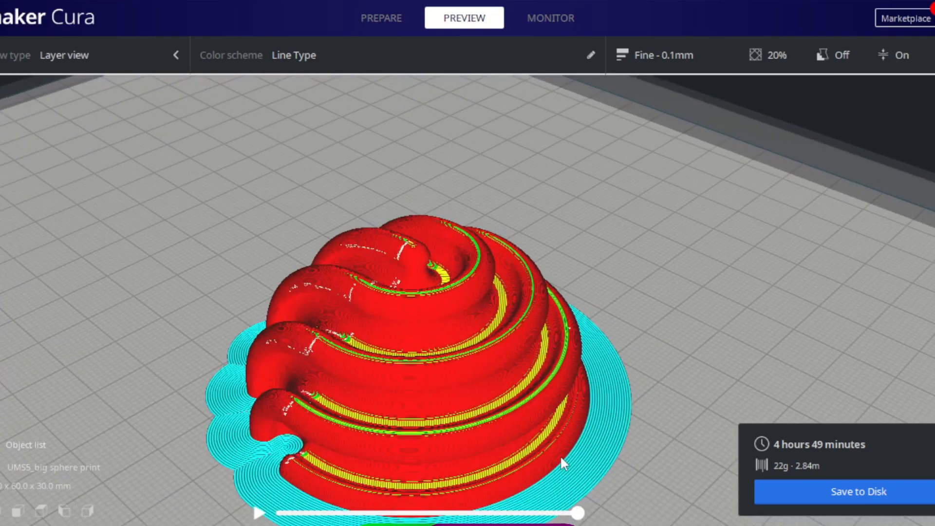
{"action": "scroll", "coordinate": [538, 424], "scroll_direction": "up", "scroll_amount": 2}
{"action": "right_click_drag", "start_coordinate": [537, 417], "coordinate": [527, 359]}
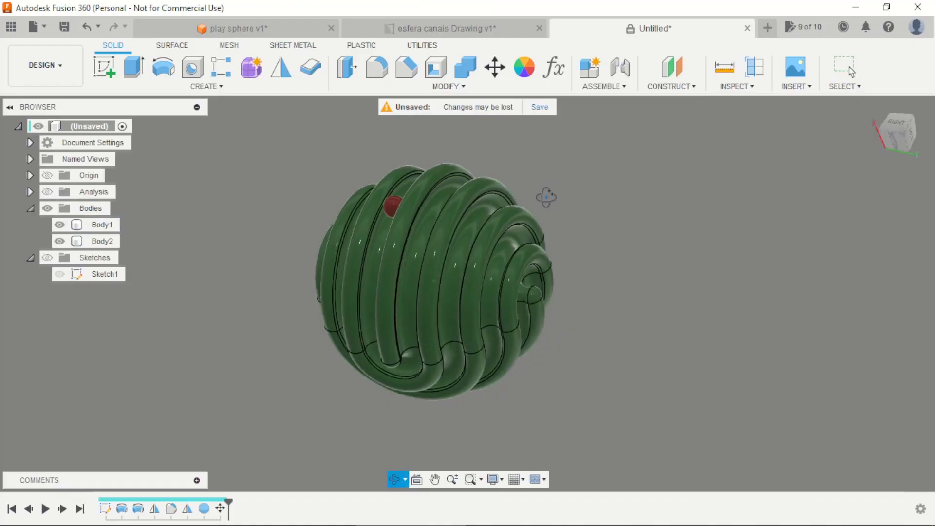
In Fusion 360, add a user parameter named dss with unit mm and expression 6
{"action": "middle_click_drag", "start_coordinate": [616, 195], "coordinate": [612, 188], "text": "shift"}
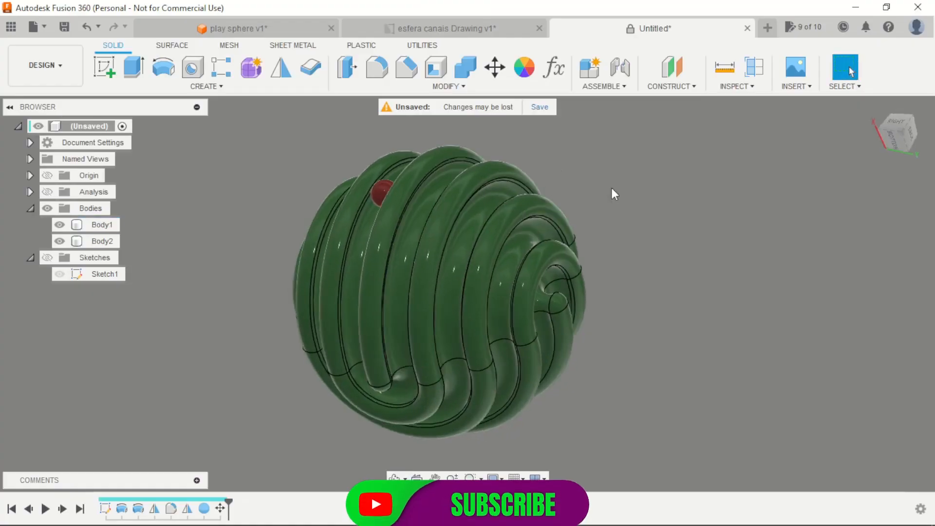
{"action": "left_click", "coordinate": [562, 71]}
{"action": "left_click_drag", "start_coordinate": [513, 42], "coordinate": [496, 31]}
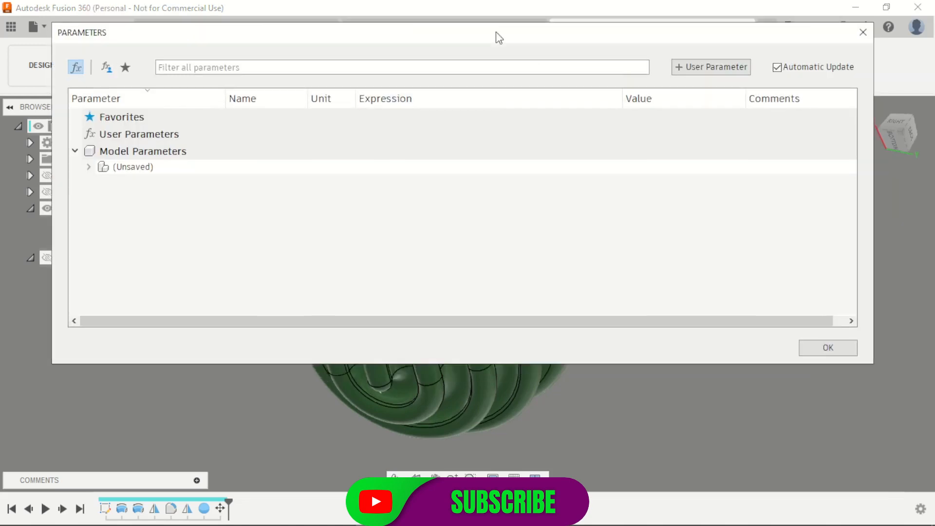
{"action": "left_click", "coordinate": [710, 66]}
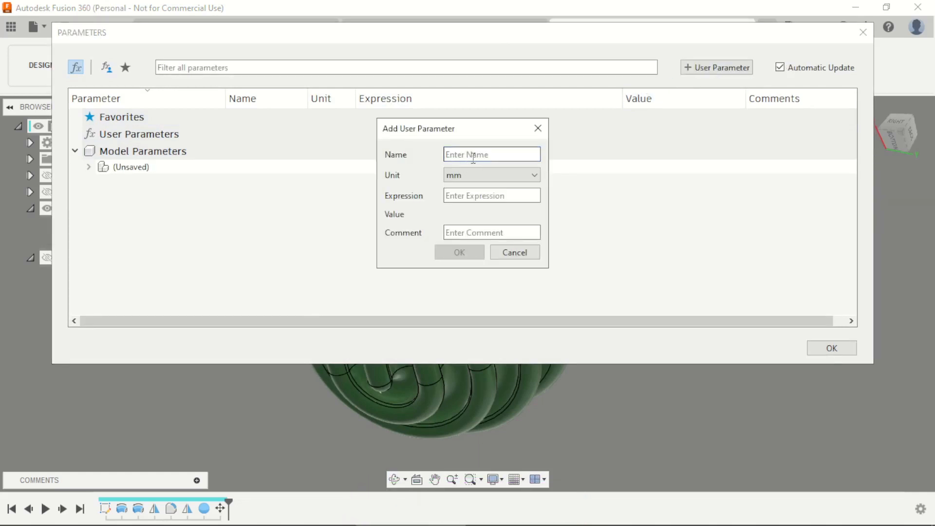
{"action": "type", "text": "dss"}
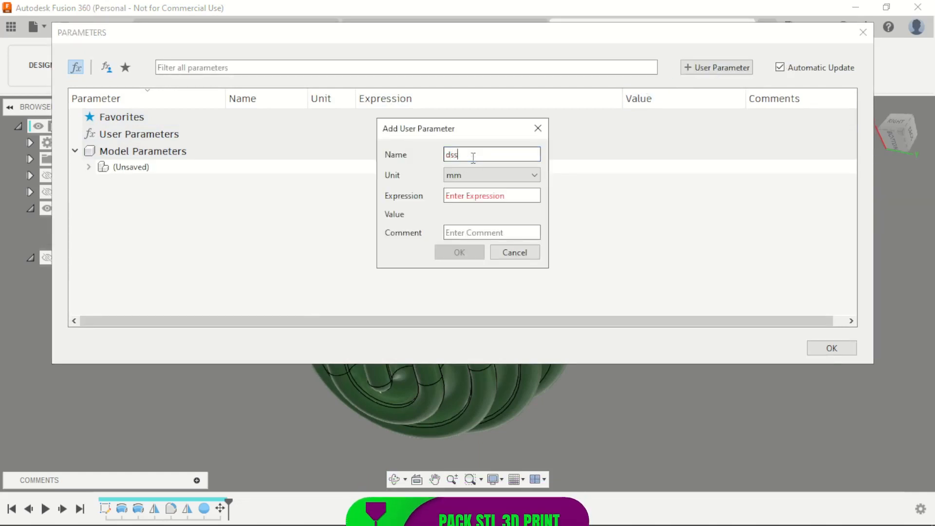
{"action": "key", "text": "Tab"}
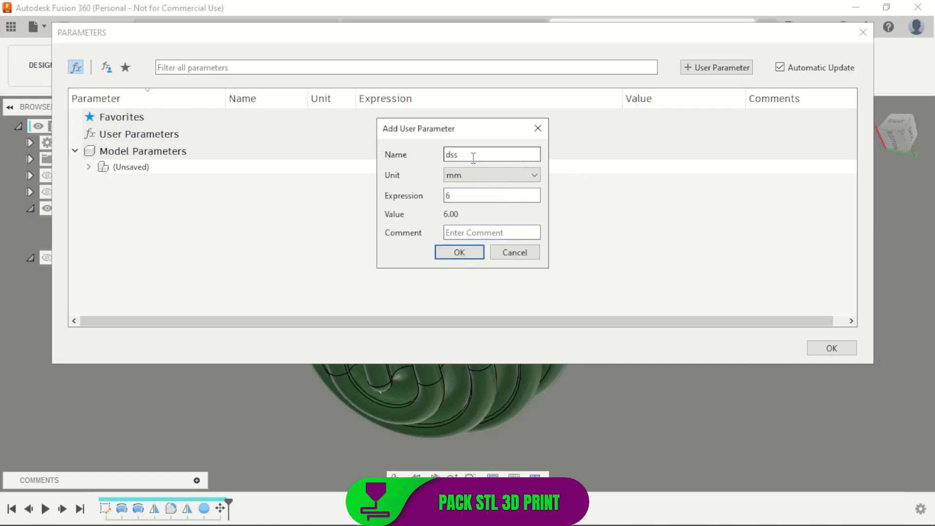
{"action": "key", "text": "Return"}
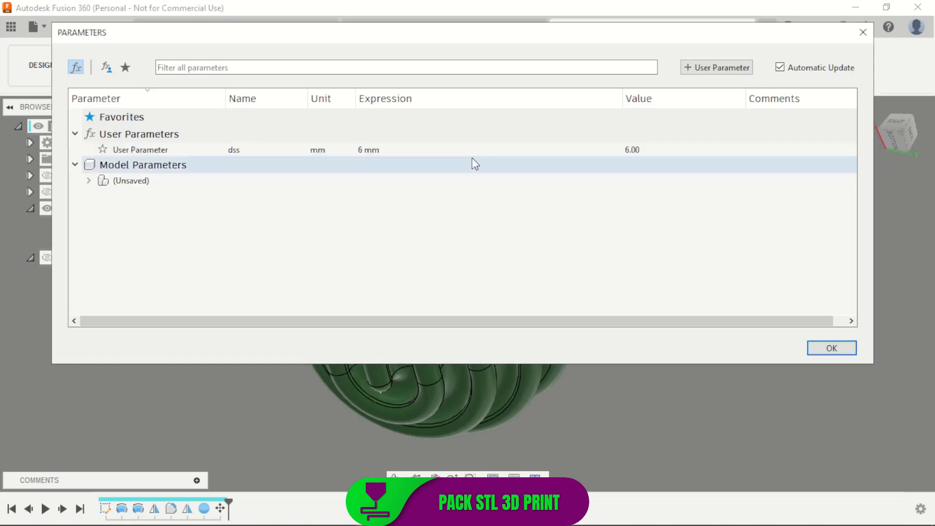
Add a user parameter named dbs in mm with the expression dss*10
{"action": "left_click", "coordinate": [715, 69]}
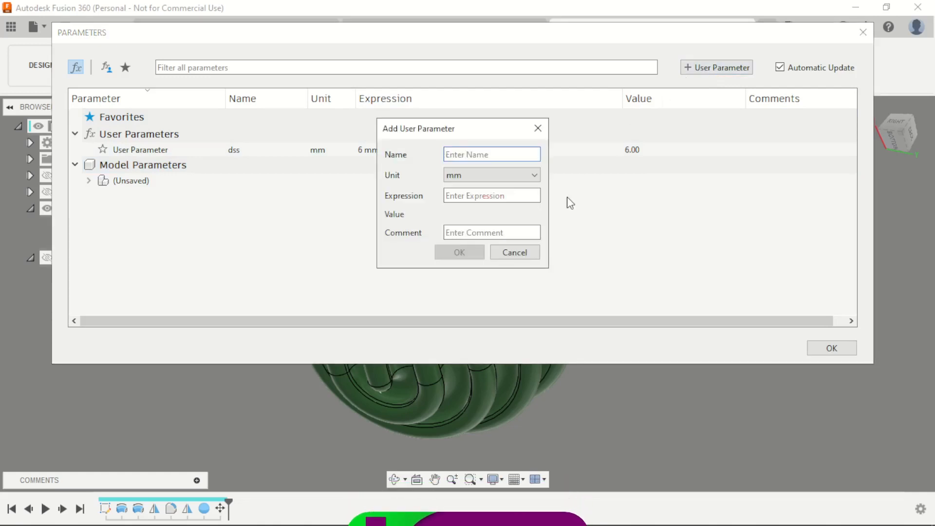
{"action": "type", "text": "dbs"}
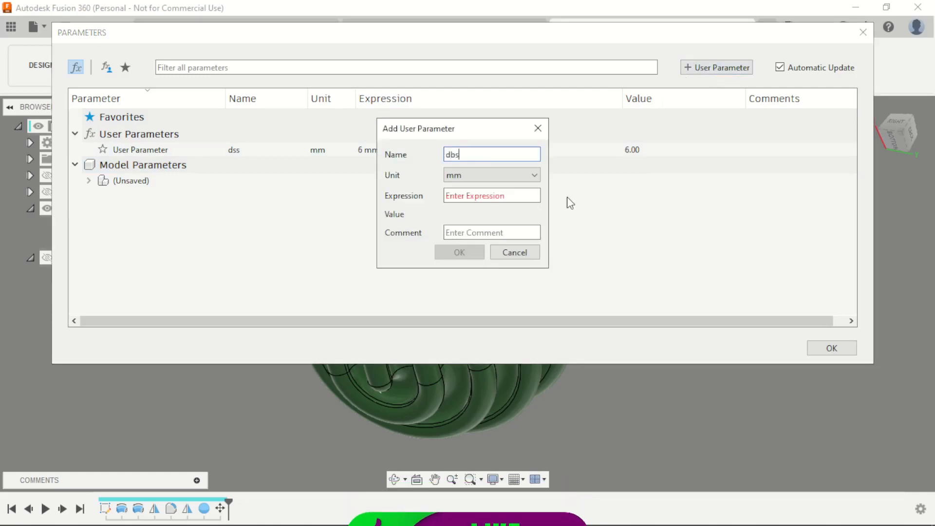
{"action": "key", "text": "Tab"}
{"action": "key", "text": "Tab"}
{"action": "type", "text": "d"}
{"action": "key", "text": "BackSpace"}
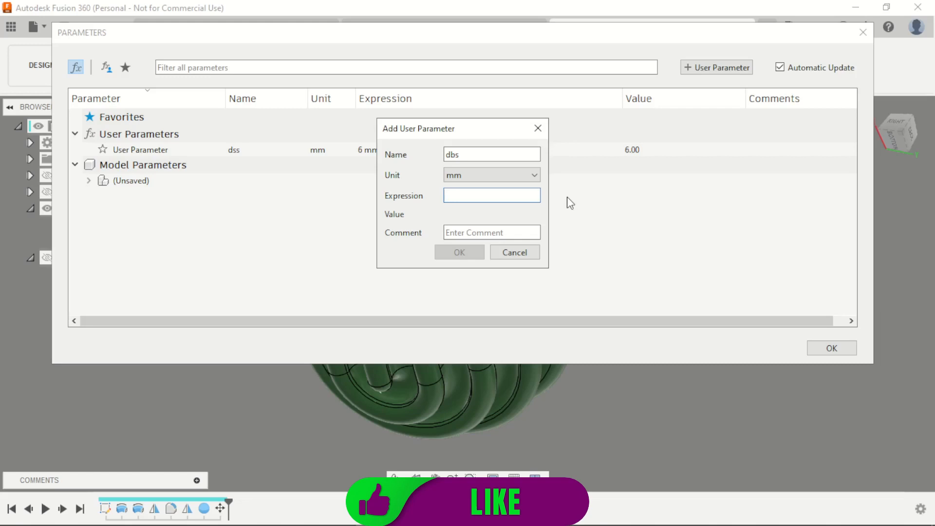
{"action": "type", "text": "dss"}
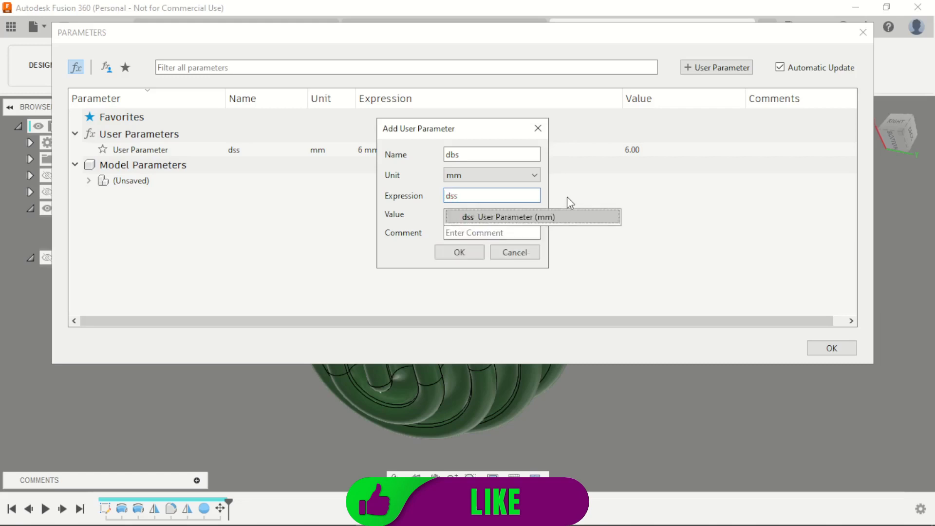
{"action": "type", "text": "*10"}
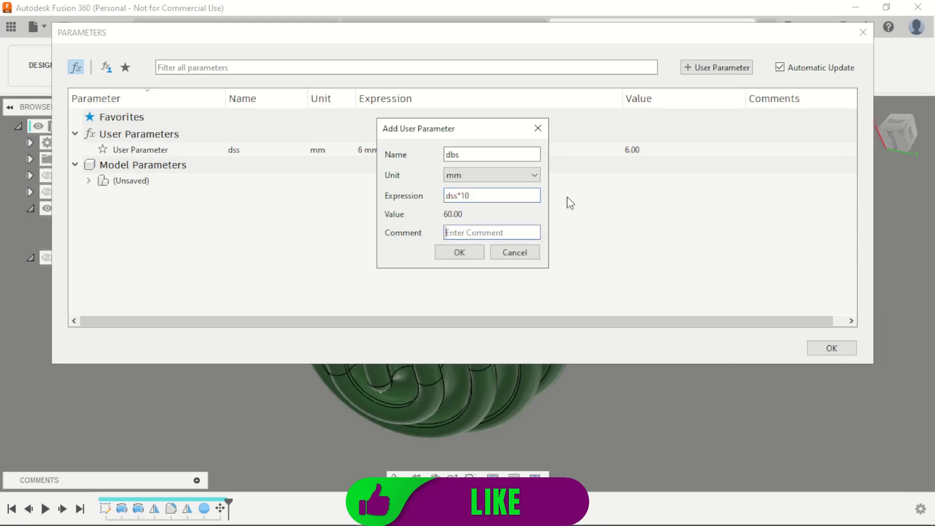
{"action": "key", "text": "Return"}
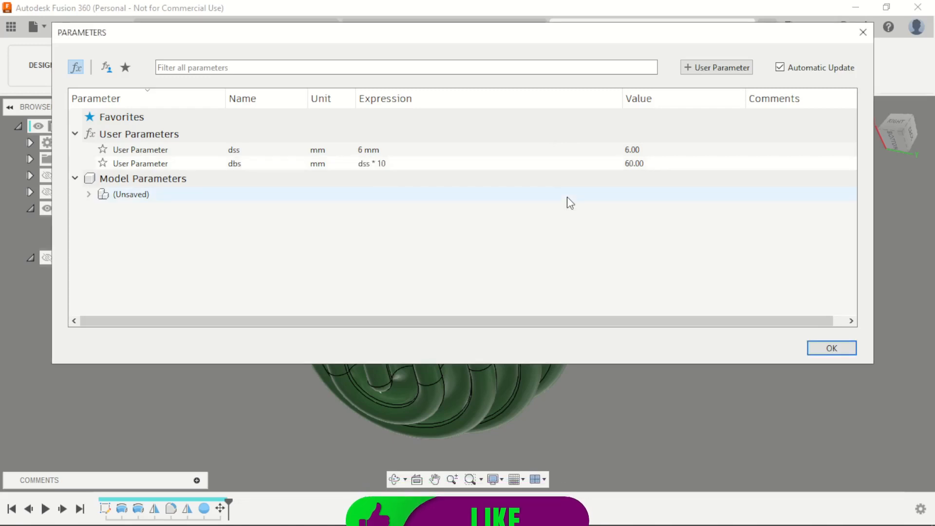
Define a new user parameter named dps in mm with the expression dbs/1,09
{"action": "left_click", "coordinate": [722, 68]}
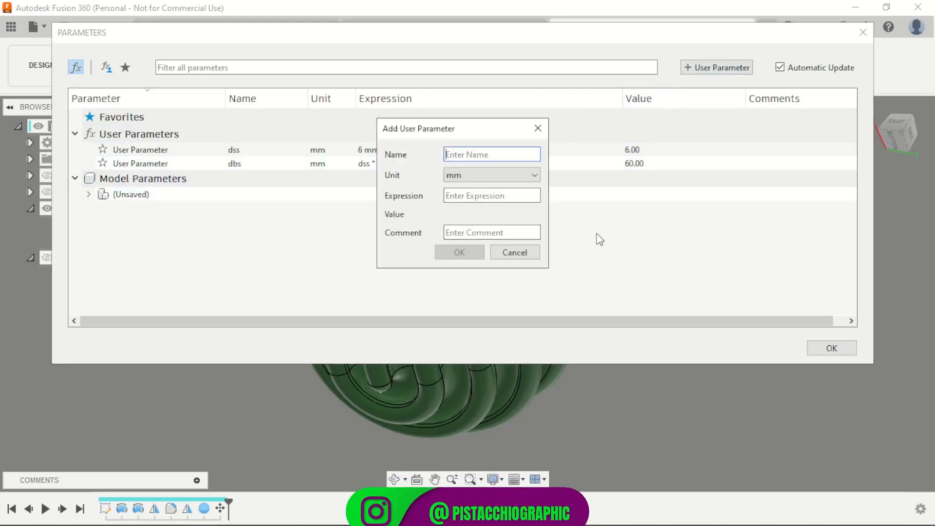
{"action": "type", "text": "dps"}
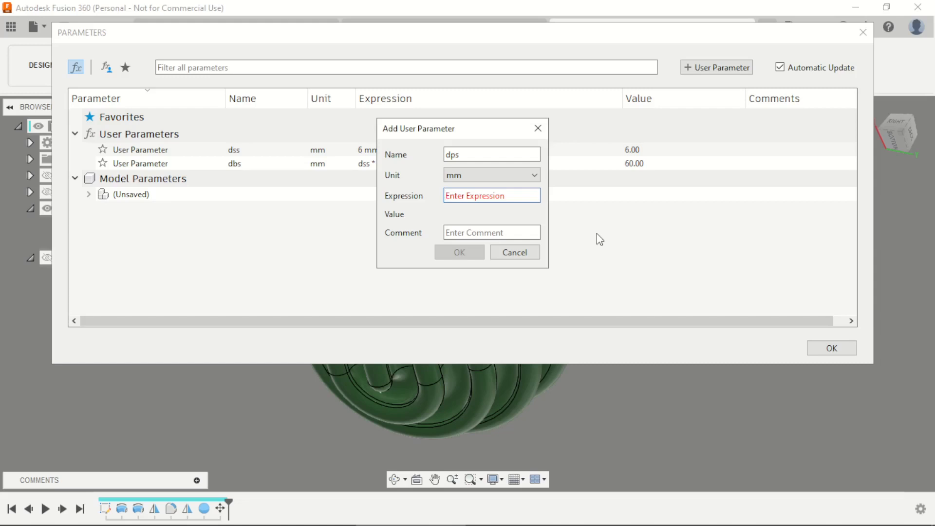
{"action": "type", "text": "db"}
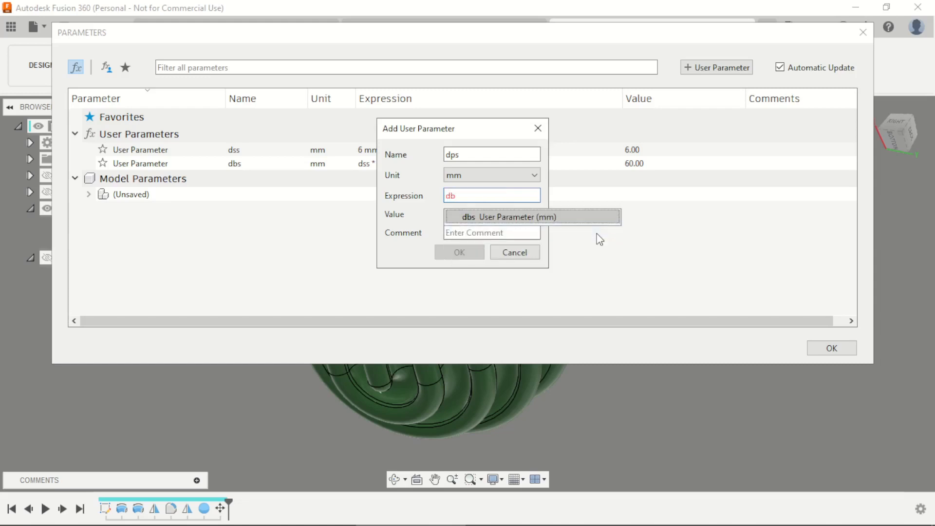
{"action": "type", "text": "s/1,09"}
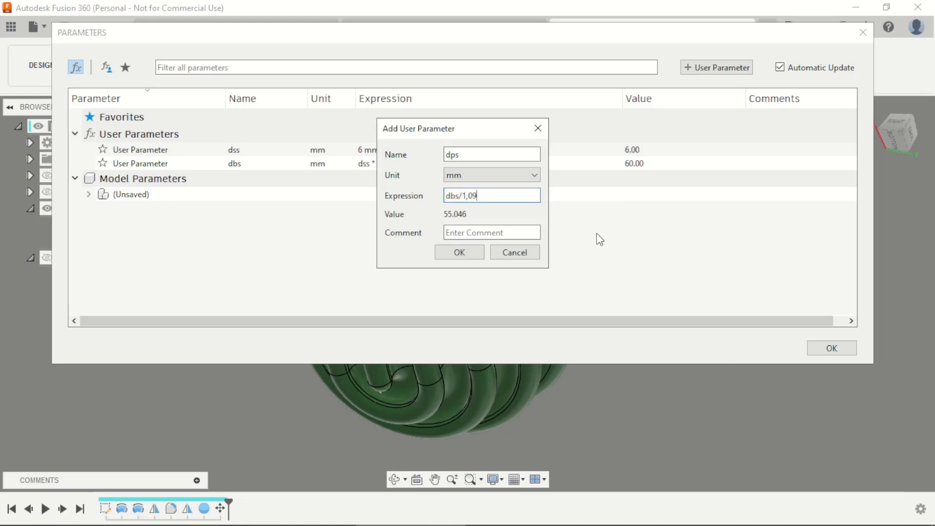
Check the ratio 60 ÷ 55 in the Windows Calculator, close it and accept the dps parameter
{"action": "left_click", "coordinate": [97, 516]}
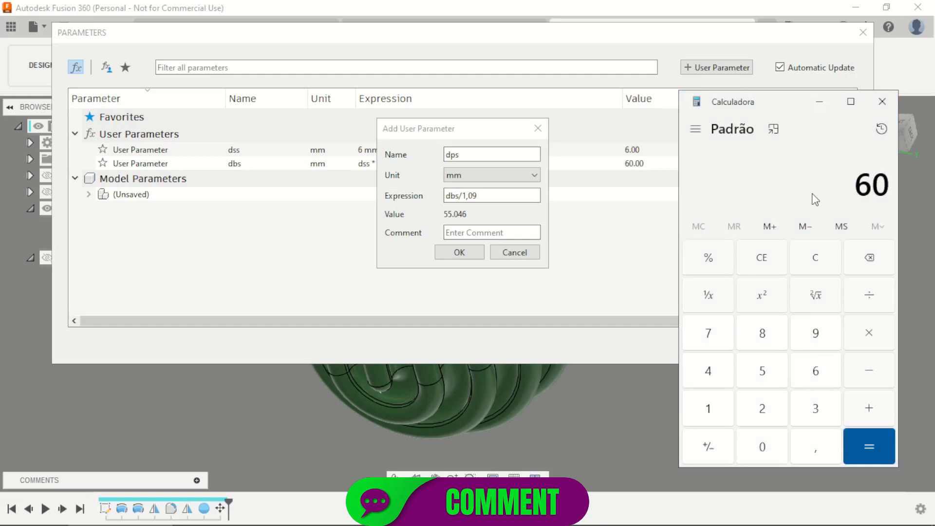
{"action": "key", "text": "Return"}
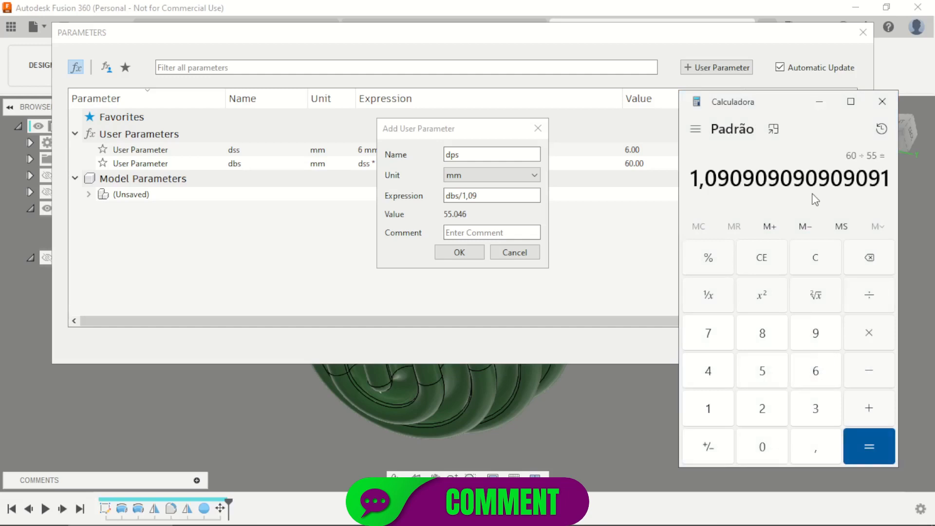
{"action": "left_click", "coordinate": [882, 101]}
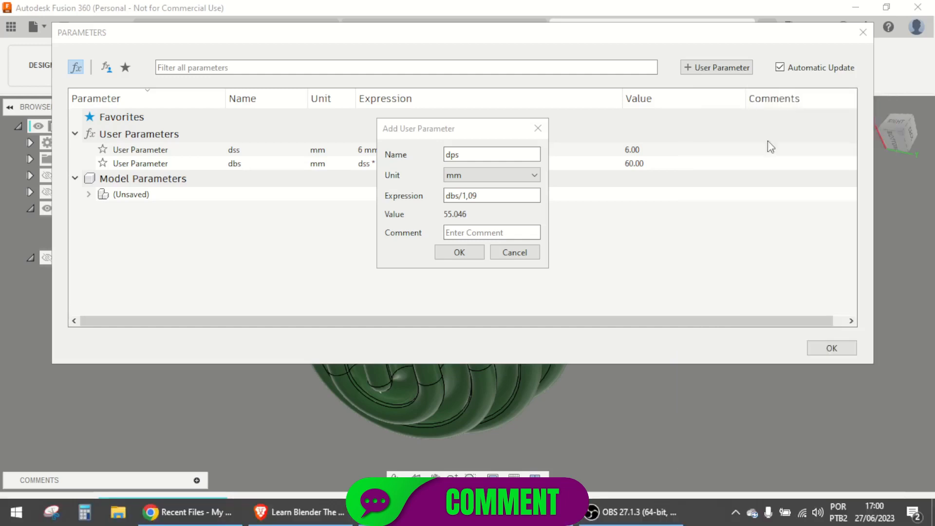
{"action": "left_click", "coordinate": [478, 255]}
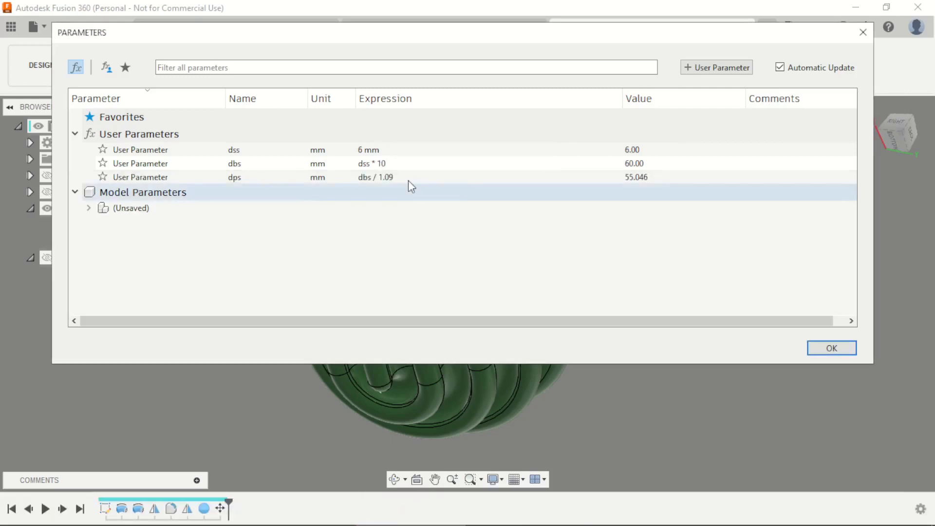
Add a user parameter named line in mm with the expression dbs, and close the parameter list
{"action": "left_click", "coordinate": [717, 71]}
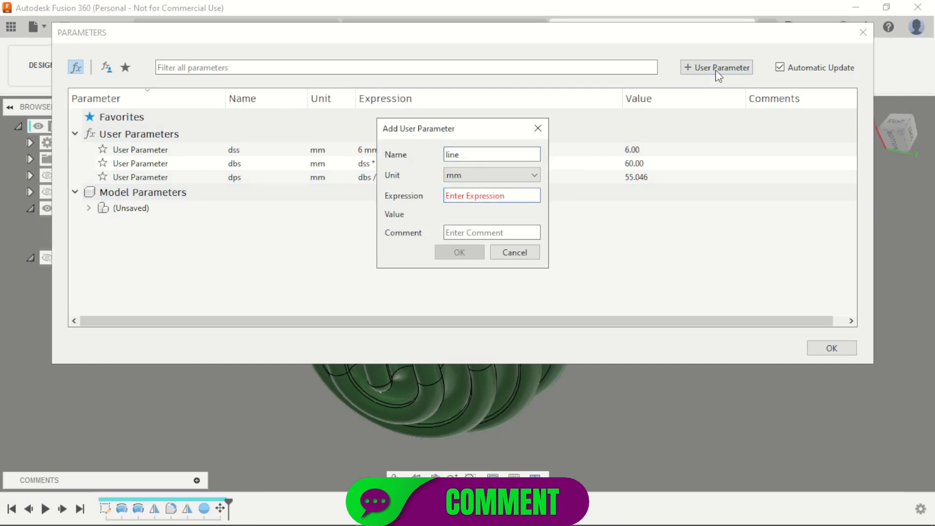
{"action": "type", "text": "d"}
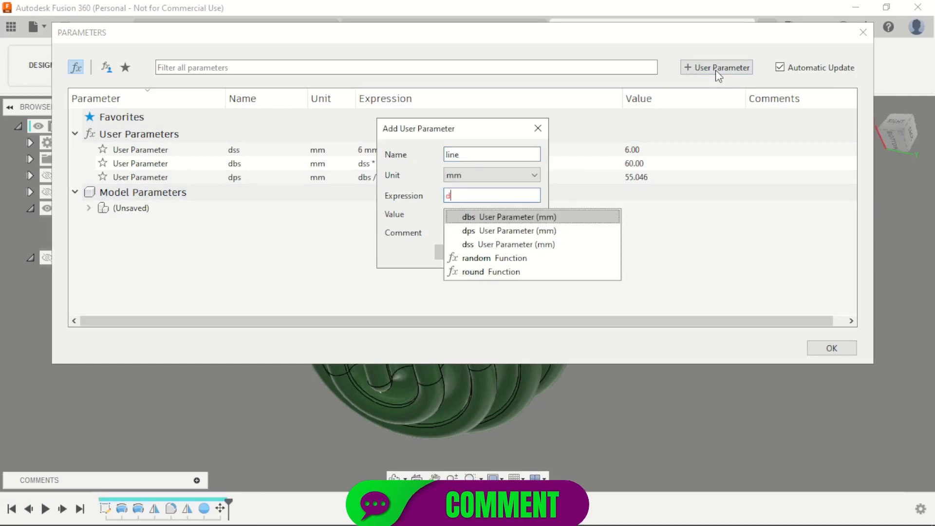
{"action": "key", "text": "Return"}
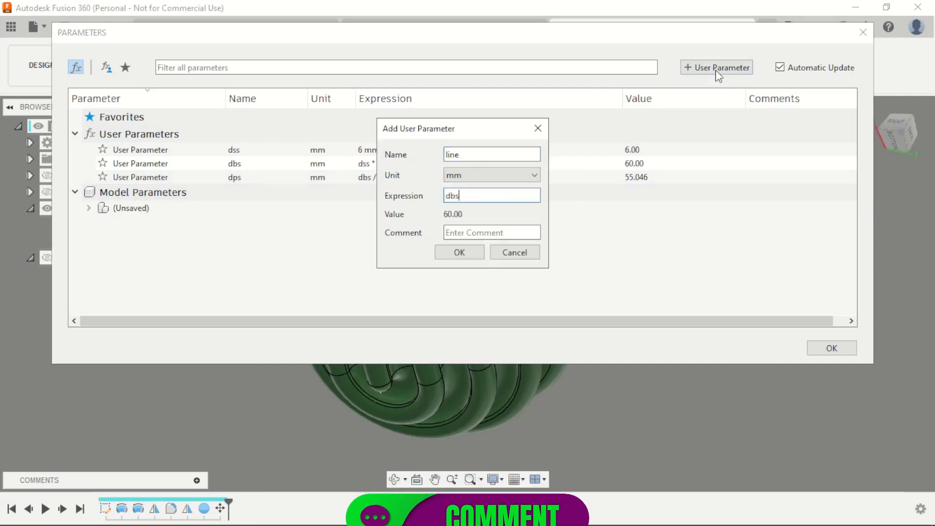
{"action": "left_click", "coordinate": [458, 253]}
{"action": "left_click", "coordinate": [831, 348]}
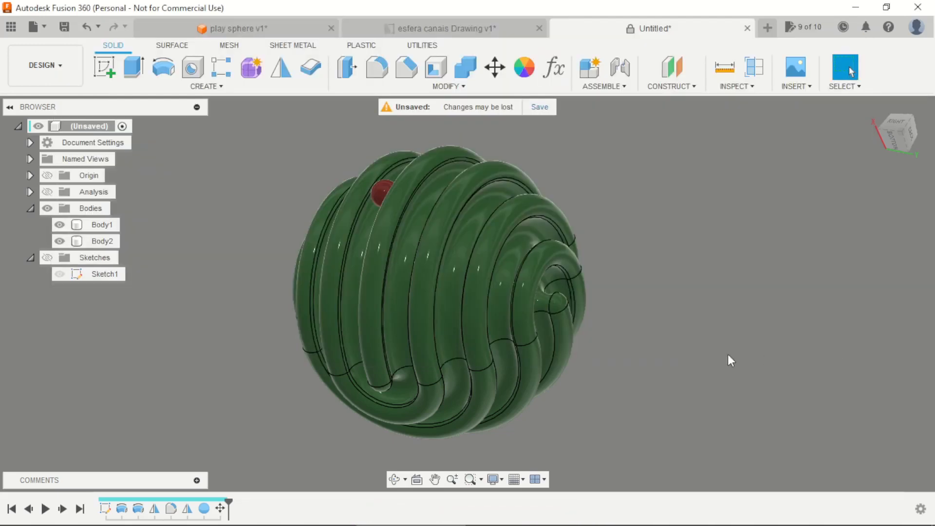
Open the sphere's base sketch for editing and face it from the front view
{"action": "scroll", "coordinate": [207, 309], "scroll_direction": "down", "scroll_amount": 2}
{"action": "double_click", "coordinate": [106, 509]}
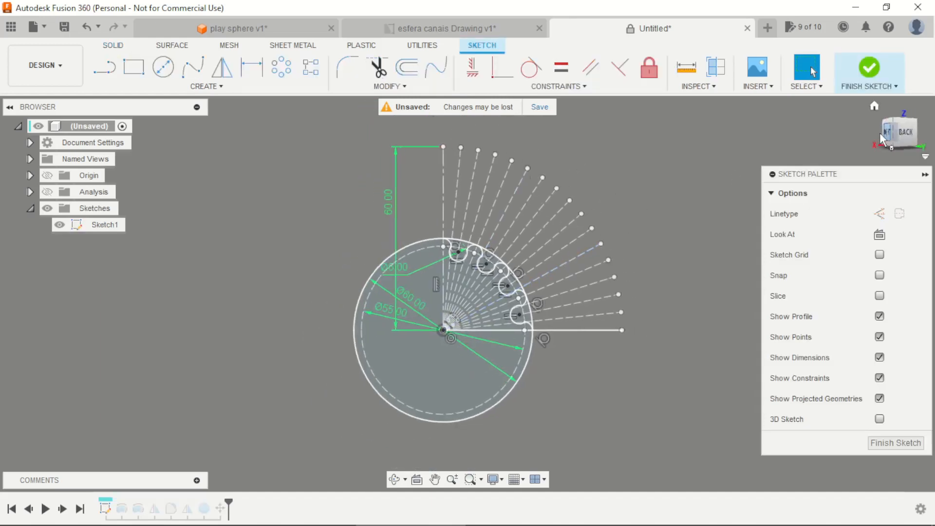
{"action": "left_click", "coordinate": [880, 133]}
{"action": "scroll", "coordinate": [559, 285], "scroll_direction": "up", "scroll_amount": 4}
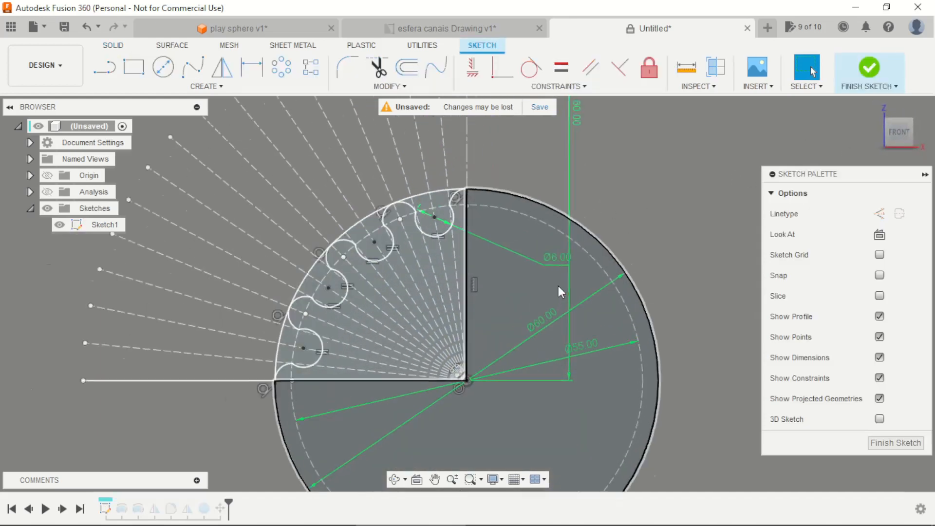
Link the small channel circle's diameter dimension to the user parameter dss
{"action": "double_click", "coordinate": [560, 261]}
{"action": "type", "text": "d"}
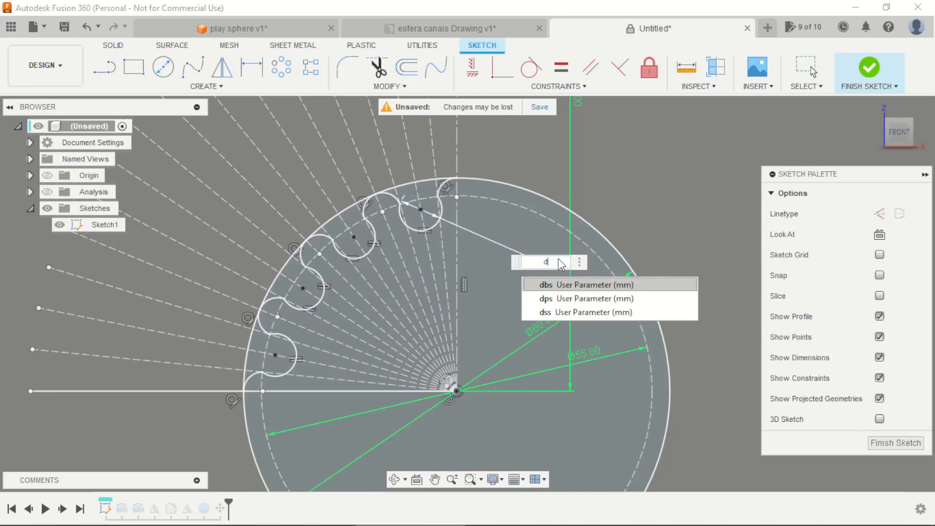
{"action": "key", "text": "Down"}
{"action": "key", "text": "Down"}
{"action": "key", "text": "Return"}
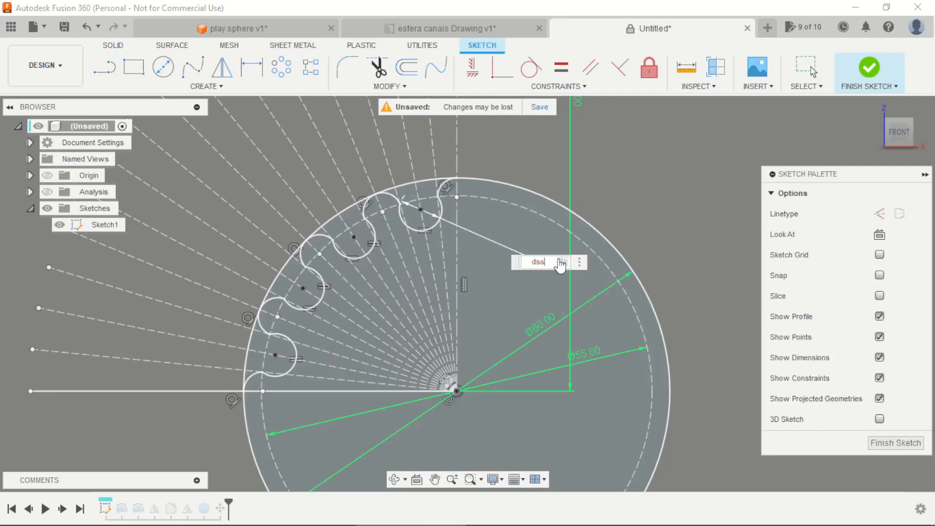
{"action": "key", "text": "Return"}
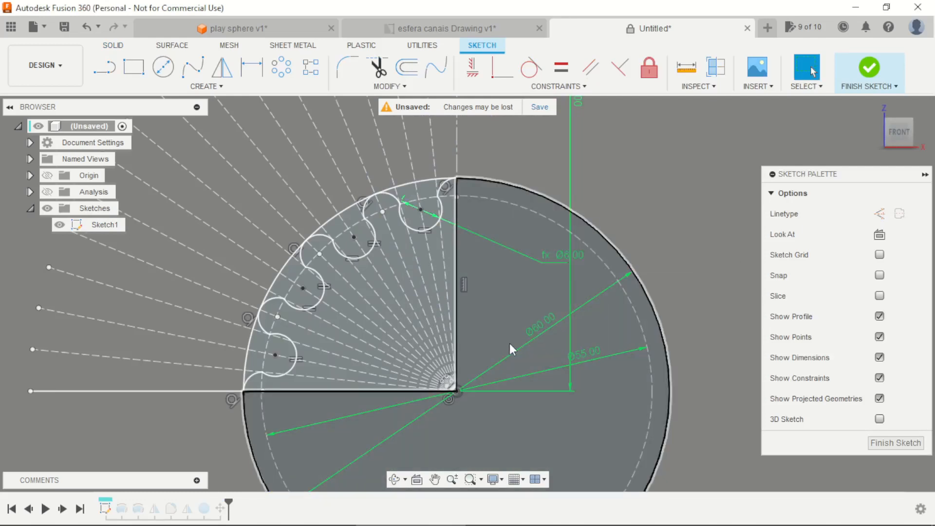
Link the outer sphere circle's diameter dimension to the user parameter dbs
{"action": "double_click", "coordinate": [552, 333]}
{"action": "type", "text": "d"}
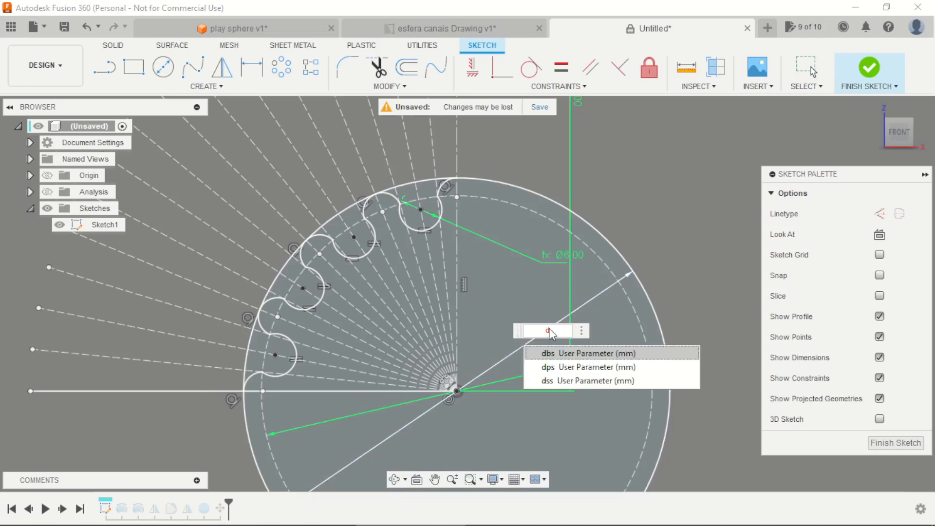
{"action": "key", "text": "Return"}
{"action": "key", "text": "Return"}
Link the dashed inner circle's diameter dimension to the user parameter dps
{"action": "double_click", "coordinate": [590, 355]}
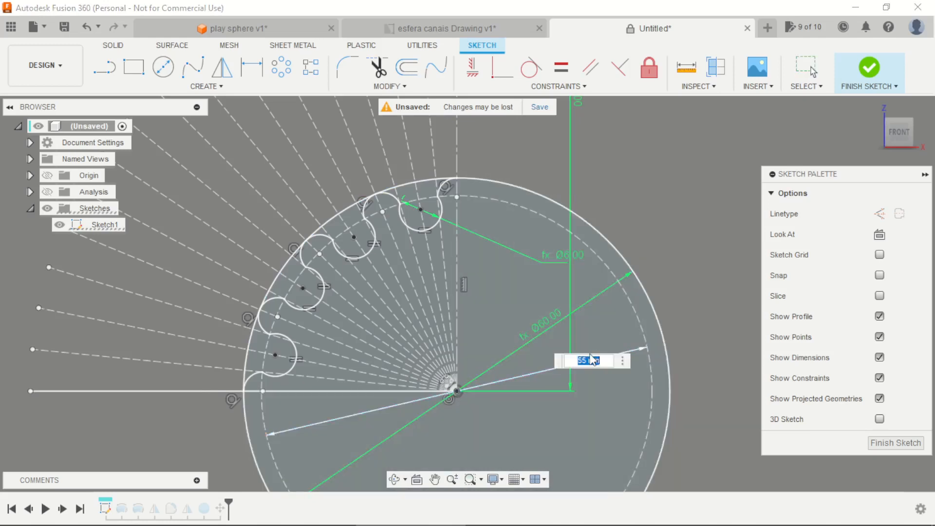
{"action": "type", "text": "d"}
{"action": "key", "text": "Down"}
{"action": "key", "text": "Return"}
{"action": "key", "text": "Return"}
{"action": "scroll", "coordinate": [612, 206], "scroll_direction": "down", "scroll_amount": 2}
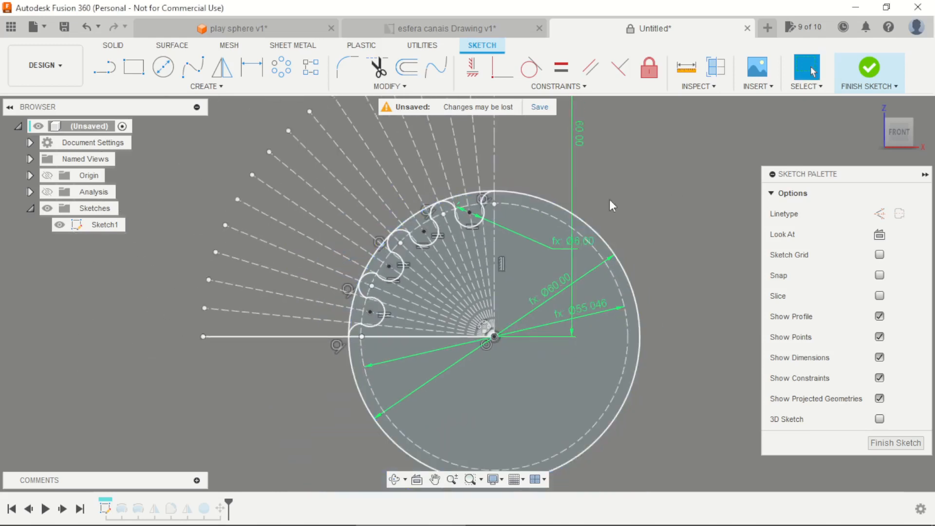
Link the vertical construction line's length dimension to the user parameter line
{"action": "double_click", "coordinate": [577, 132]}
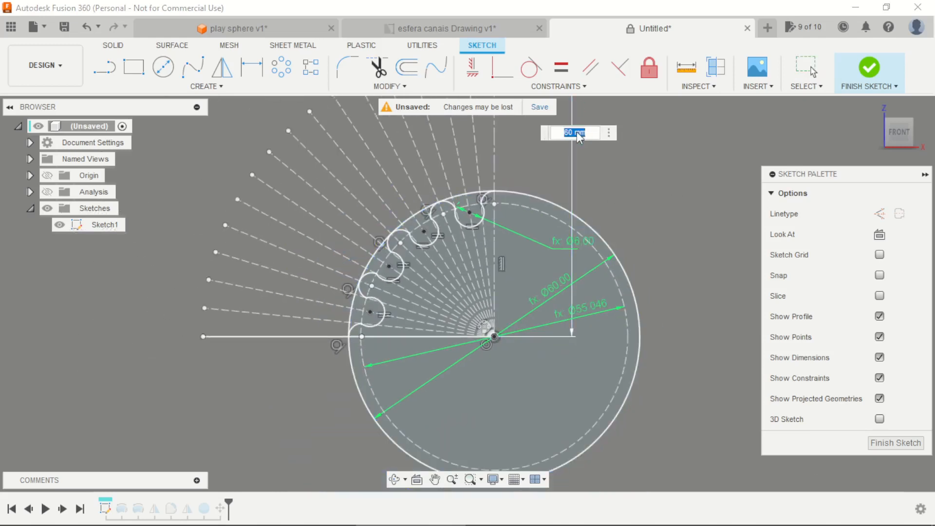
{"action": "type", "text": "line"}
{"action": "key", "text": "Return"}
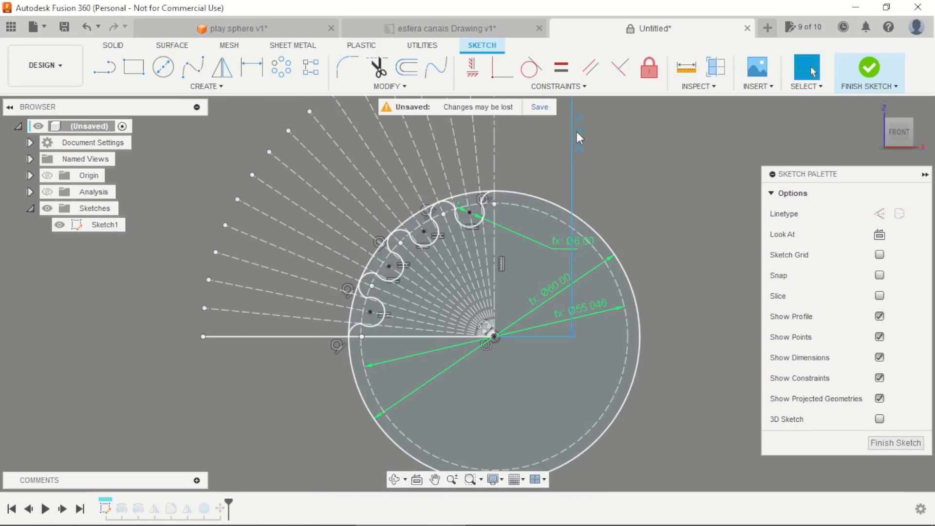
{"action": "scroll", "coordinate": [474, 379], "scroll_direction": "down", "scroll_amount": 3}
{"action": "scroll", "coordinate": [493, 288], "scroll_direction": "up", "scroll_amount": 3}
{"action": "scroll", "coordinate": [517, 260], "scroll_direction": "down", "scroll_amount": 2}
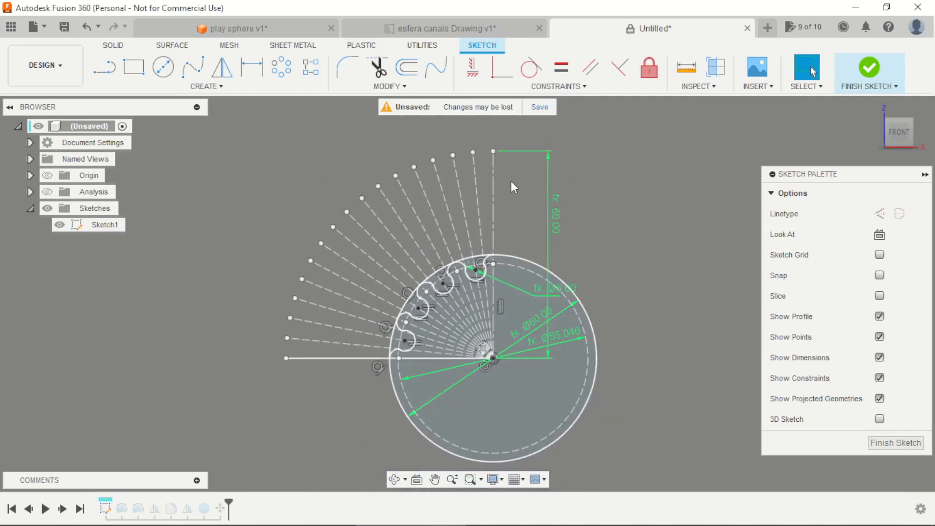
{"action": "scroll", "coordinate": [507, 195], "scroll_direction": "up", "scroll_amount": 1}
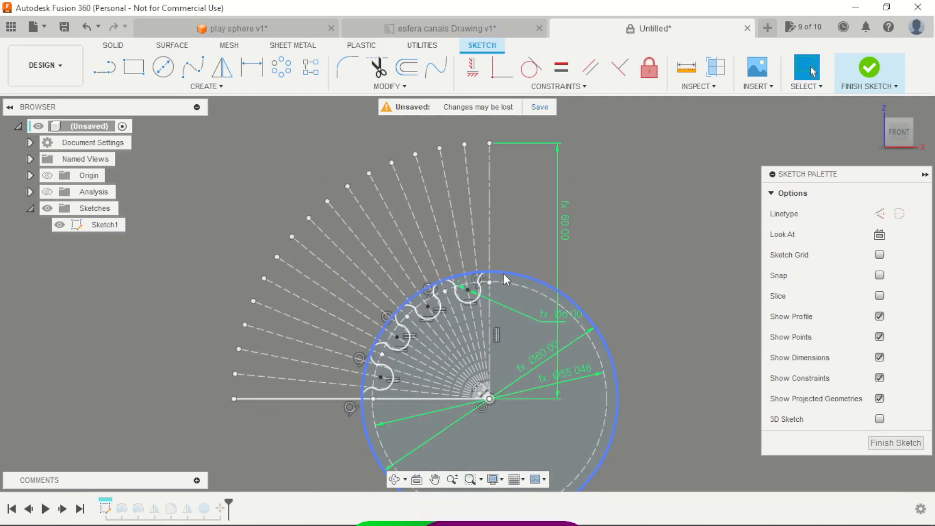
Finish the sketch and set the small ball feature's diameter to the expression dss-0,1
{"action": "left_click", "coordinate": [884, 73]}
{"action": "scroll", "coordinate": [399, 229], "scroll_direction": "down", "scroll_amount": 3}
{"action": "mouse_move", "coordinate": [575, 291]}
{"action": "middle_mouse_down", "text": "shift"}
{"action": "mouse_move", "coordinate": [554, 294]}
{"action": "mouse_move", "coordinate": [514, 337]}
{"action": "mouse_move", "coordinate": [517, 365]}
{"action": "mouse_move", "coordinate": [506, 380]}
{"action": "middle_mouse_up", "text": "shift"}
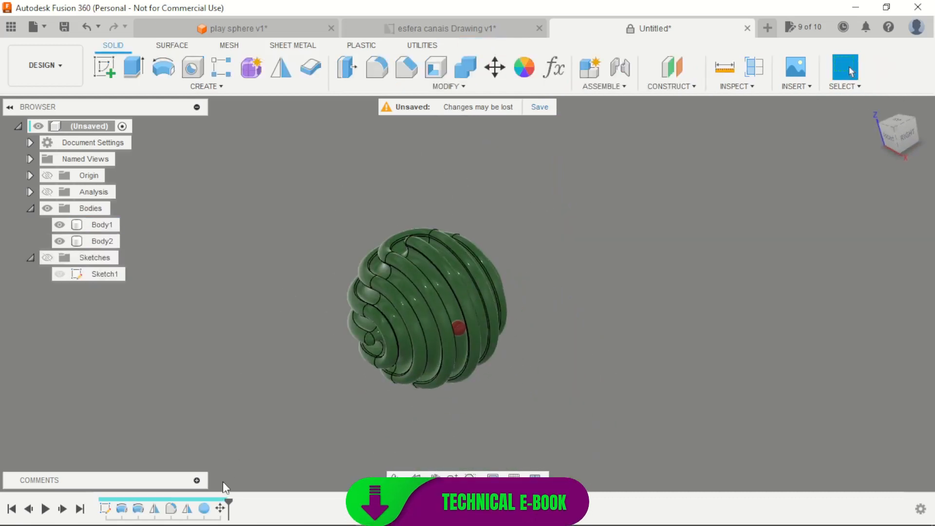
{"action": "double_click", "coordinate": [205, 509]}
{"action": "left_click", "coordinate": [860, 215]}
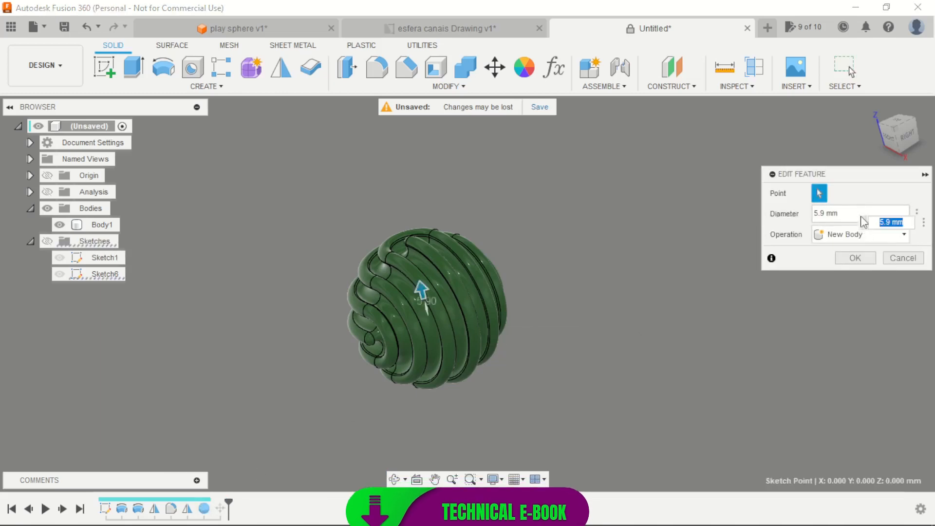
{"action": "left_click_drag", "start_coordinate": [846, 213], "coordinate": [801, 215]}
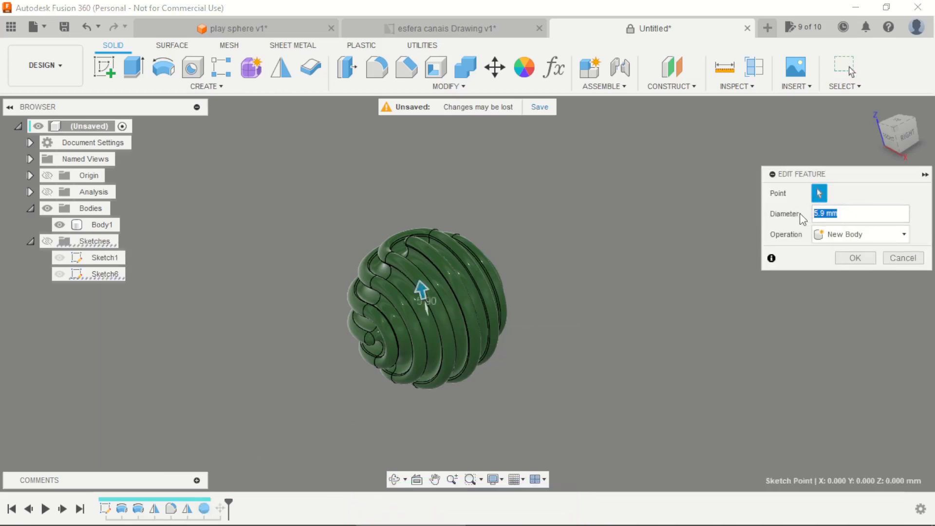
{"action": "type", "text": "dss-0,1"}
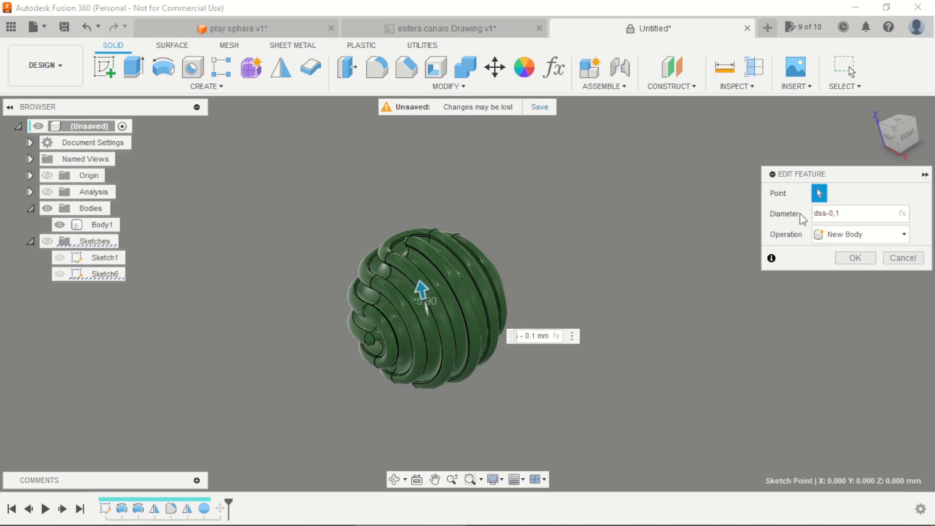
{"action": "key", "text": "Return"}
Set the user parameter dss to 10 mm and close the parameter list
{"action": "mouse_move", "coordinate": [463, 320]}
{"action": "middle_mouse_down", "text": "shift"}
{"action": "mouse_move", "coordinate": [640, 398]}
{"action": "mouse_move", "coordinate": [566, 286]}
{"action": "middle_mouse_up", "text": "shift"}
{"action": "left_click", "coordinate": [559, 66]}
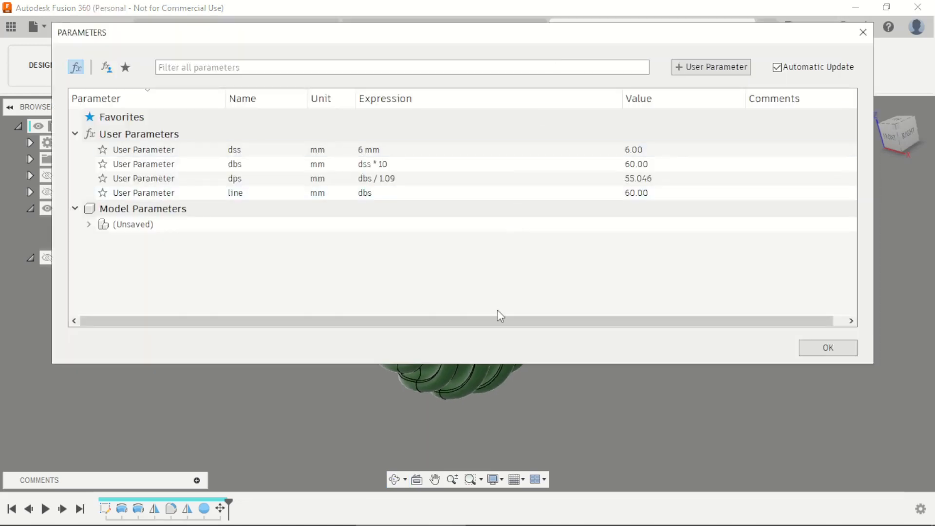
{"action": "scroll", "coordinate": [555, 469], "scroll_direction": "down", "scroll_amount": 5}
{"action": "scroll", "coordinate": [566, 409], "scroll_direction": "up", "scroll_amount": 2}
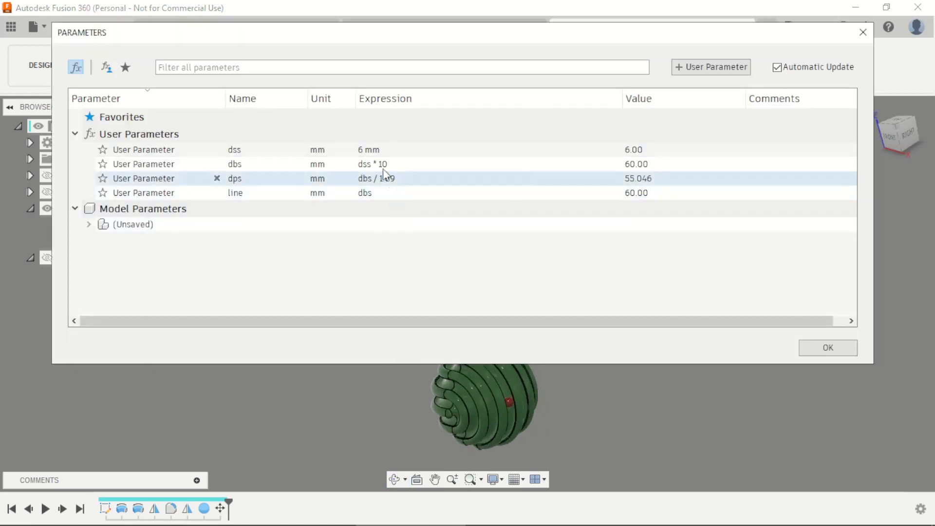
{"action": "left_click", "coordinate": [377, 149]}
{"action": "type", "text": "10"}
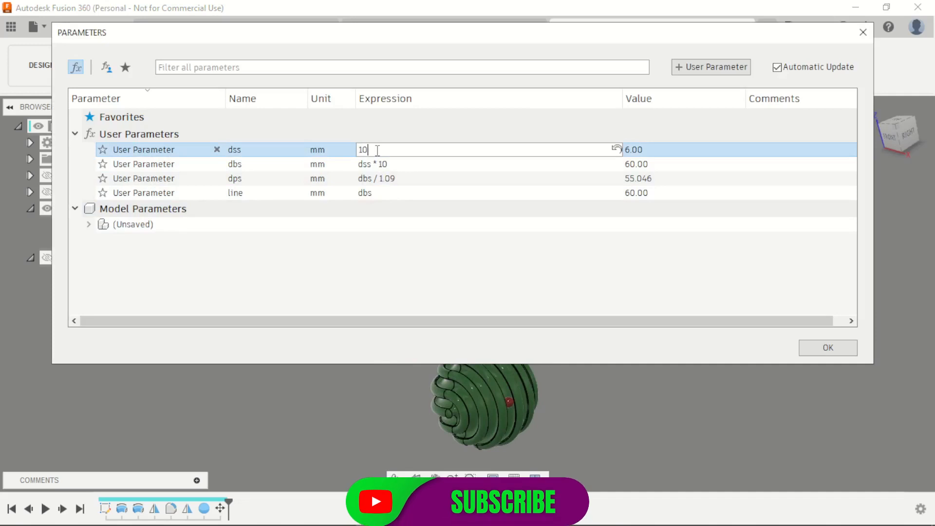
{"action": "key", "text": "Return"}
{"action": "left_click", "coordinate": [837, 346]}
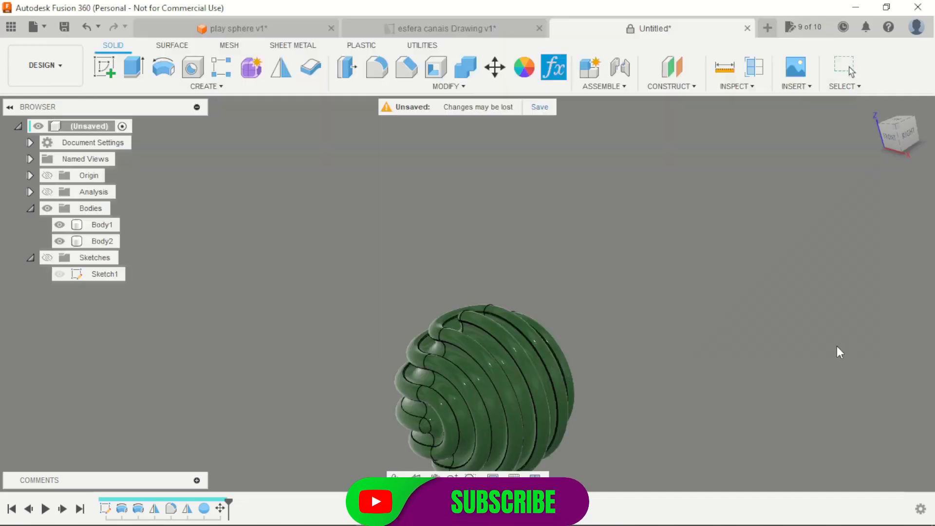
{"action": "middle_click_drag", "start_coordinate": [444, 218], "coordinate": [480, 423], "text": "shift"}
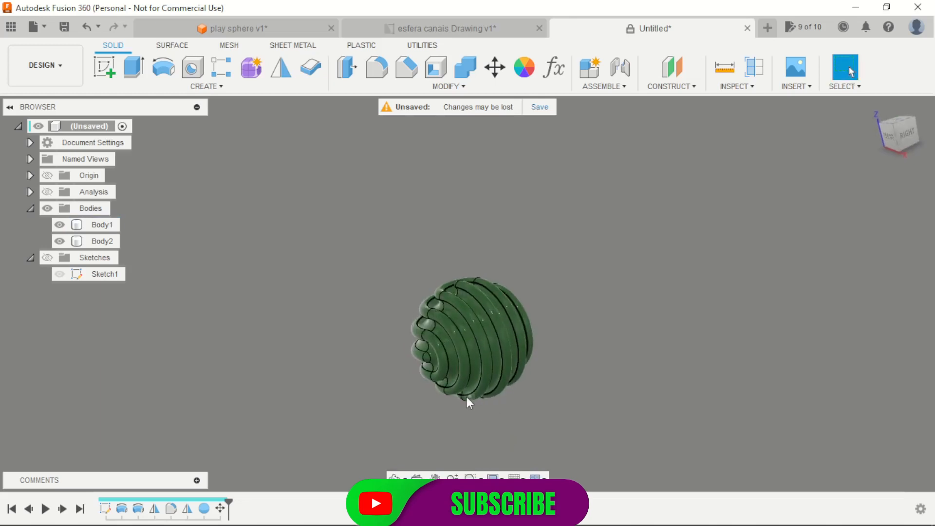
{"action": "scroll", "coordinate": [480, 394], "scroll_direction": "up", "scroll_amount": 5}
{"action": "left_click", "coordinate": [353, 360]}
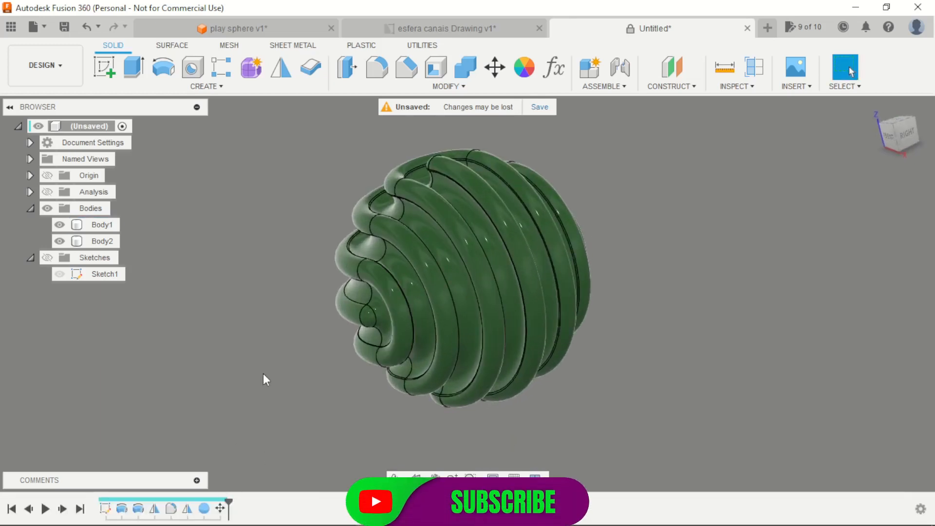
Edit the ball's Move feature and shift the ball about 15.8 mm in X, working from the bottom view
{"action": "double_click", "coordinate": [220, 509]}
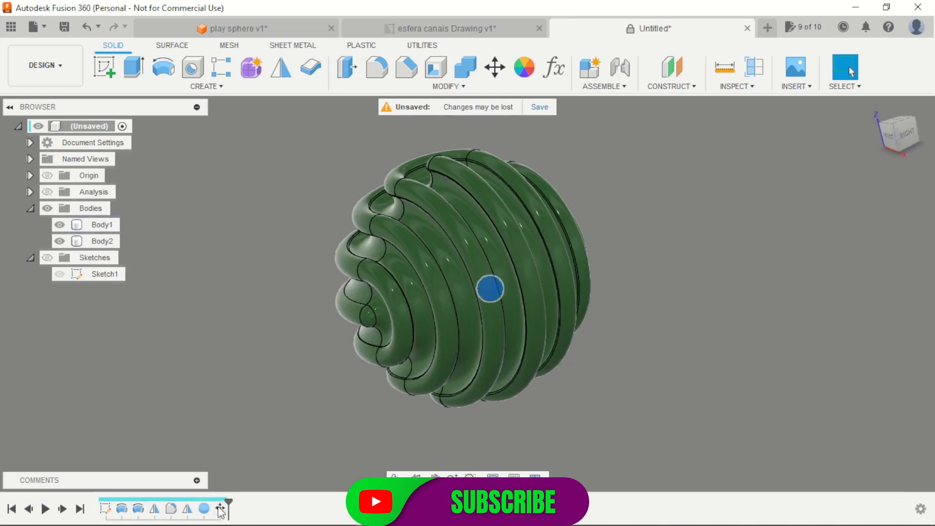
{"action": "middle_click_drag", "start_coordinate": [628, 341], "coordinate": [820, 165], "text": "shift"}
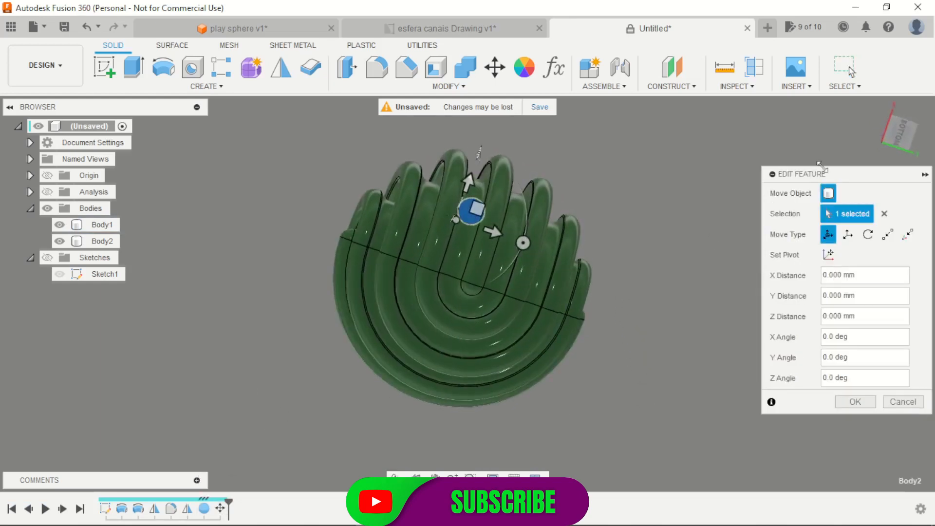
{"action": "left_click", "coordinate": [900, 140]}
{"action": "scroll", "coordinate": [434, 131], "scroll_direction": "up", "scroll_amount": 5}
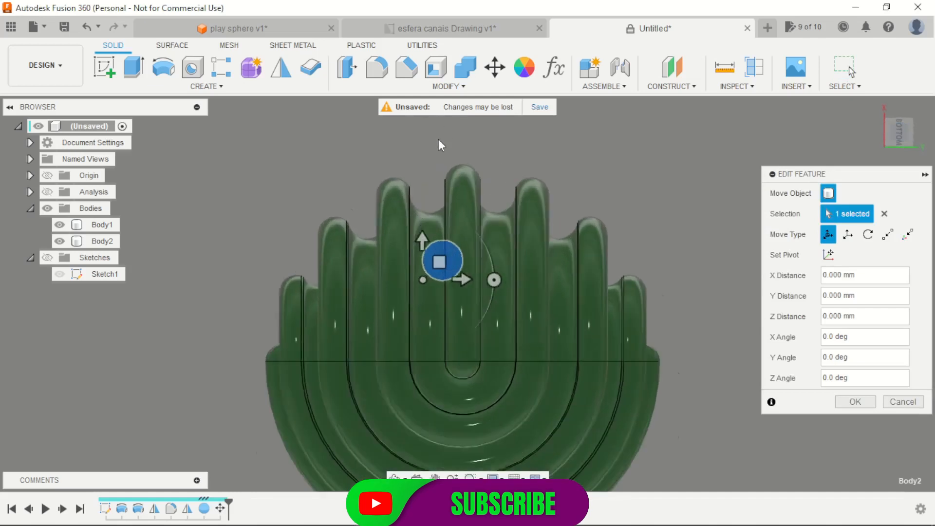
{"action": "left_click_drag", "start_coordinate": [413, 308], "coordinate": [411, 209]}
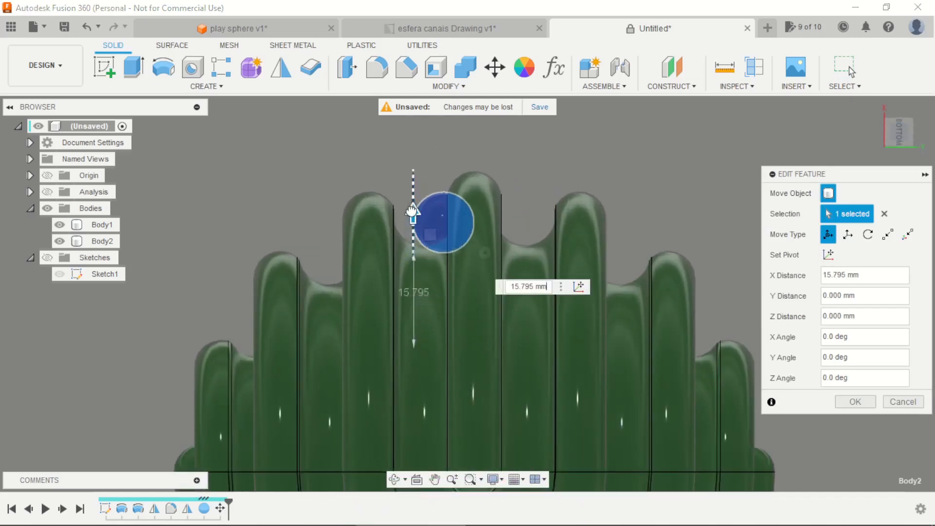
{"action": "scroll", "coordinate": [425, 215], "scroll_direction": "up", "scroll_amount": 3}
{"action": "scroll", "coordinate": [427, 220], "scroll_direction": "up", "scroll_amount": 2}
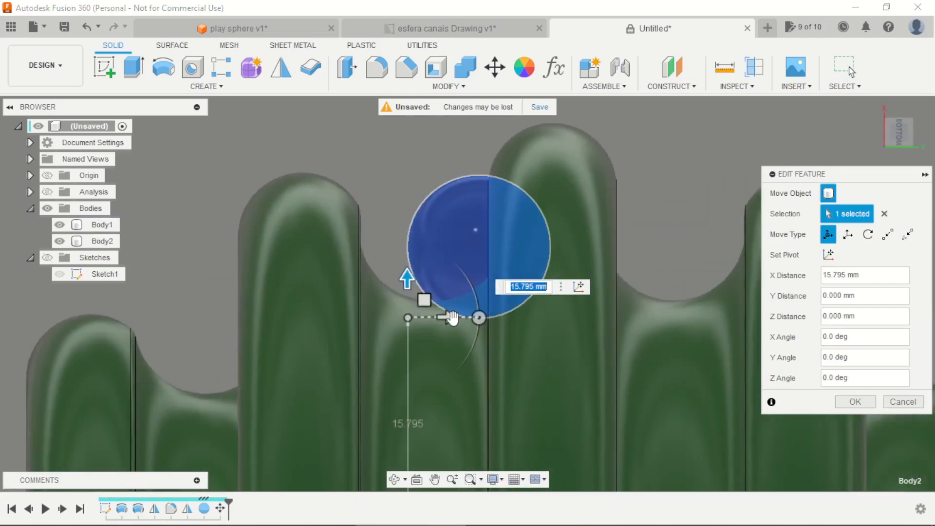
Centre the ball over the channel by shifting it about -3.48 mm in Y and about 1.22 mm in X
{"action": "left_click_drag", "start_coordinate": [455, 317], "coordinate": [398, 309]}
{"action": "scroll", "coordinate": [414, 220], "scroll_direction": "up", "scroll_amount": 2}
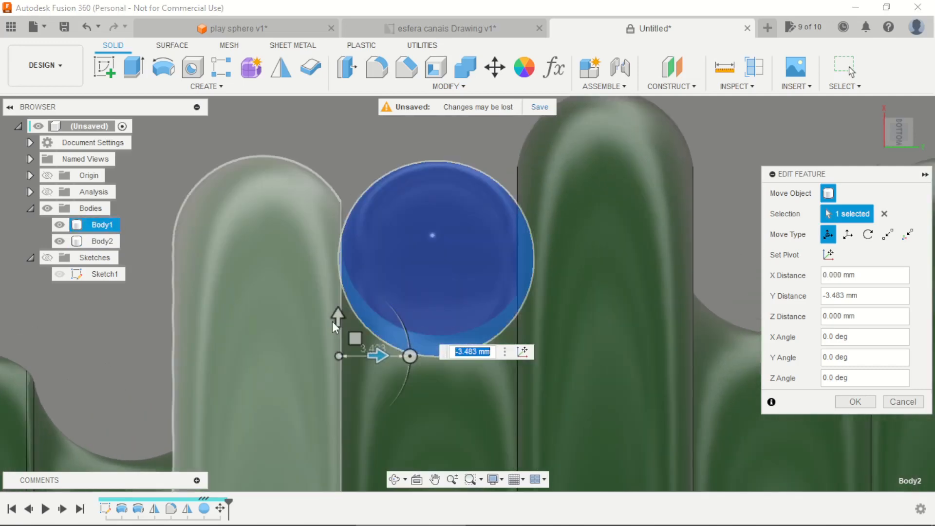
{"action": "left_click_drag", "start_coordinate": [339, 316], "coordinate": [338, 291]}
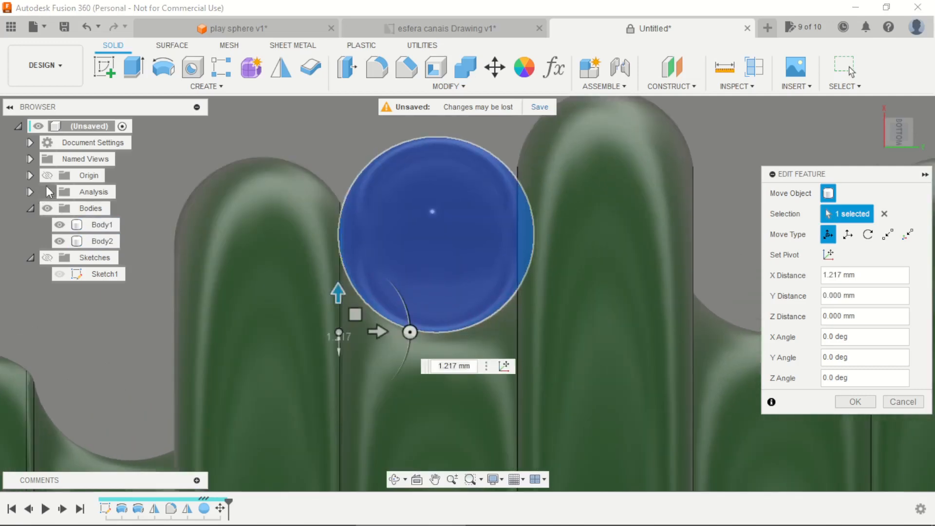
Fit the ball into the channel with the section analysis shown temporarily, nudging it about 0.12 mm in Y, and accept the move
{"action": "left_click", "coordinate": [47, 192]}
{"action": "scroll", "coordinate": [470, 203], "scroll_direction": "up", "scroll_amount": 4}
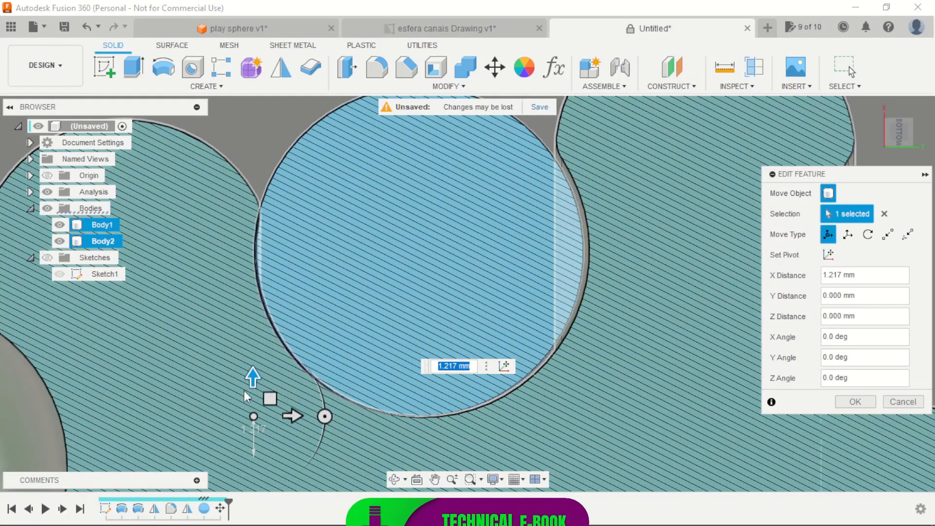
{"action": "left_click_drag", "start_coordinate": [253, 378], "coordinate": [278, 398]}
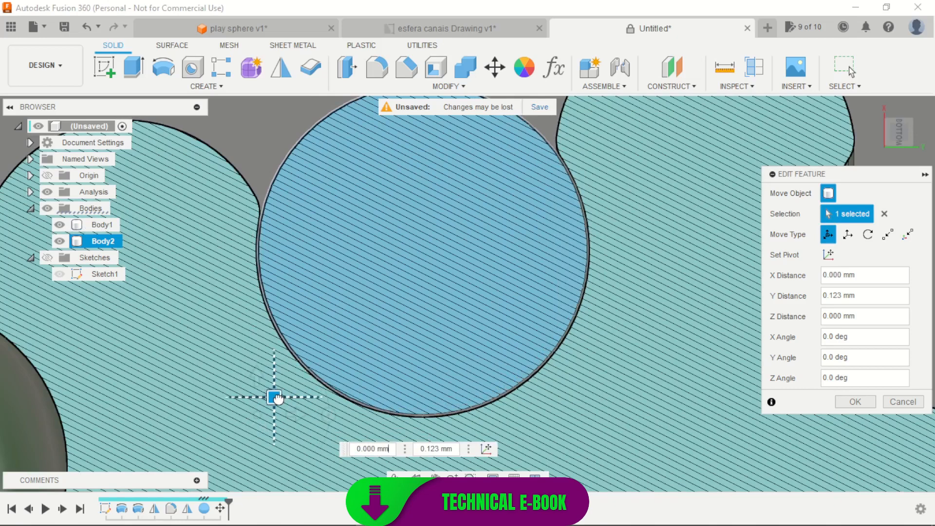
{"action": "left_click", "coordinate": [857, 402]}
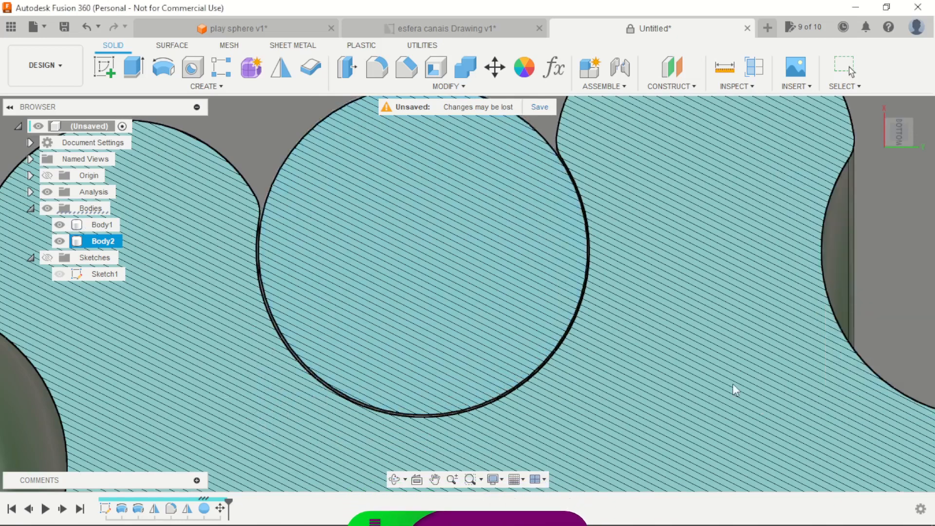
{"action": "scroll", "coordinate": [385, 287], "scroll_direction": "down", "scroll_amount": 3}
{"action": "scroll", "coordinate": [387, 280], "scroll_direction": "down", "scroll_amount": 5}
{"action": "left_click", "coordinate": [47, 192]}
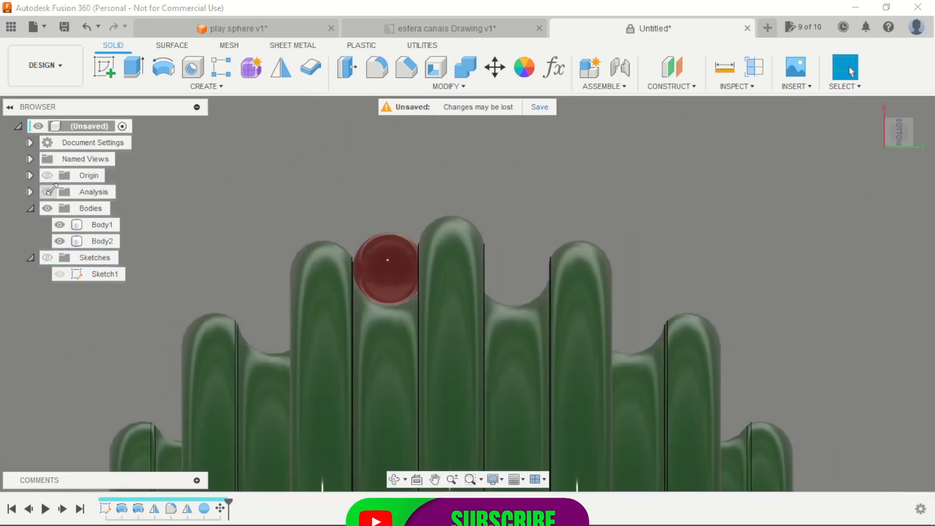
Compute the interference between the ball and the channelled sphere, and close the check
{"action": "middle_click_drag", "start_coordinate": [464, 213], "coordinate": [570, 190], "text": "shift"}
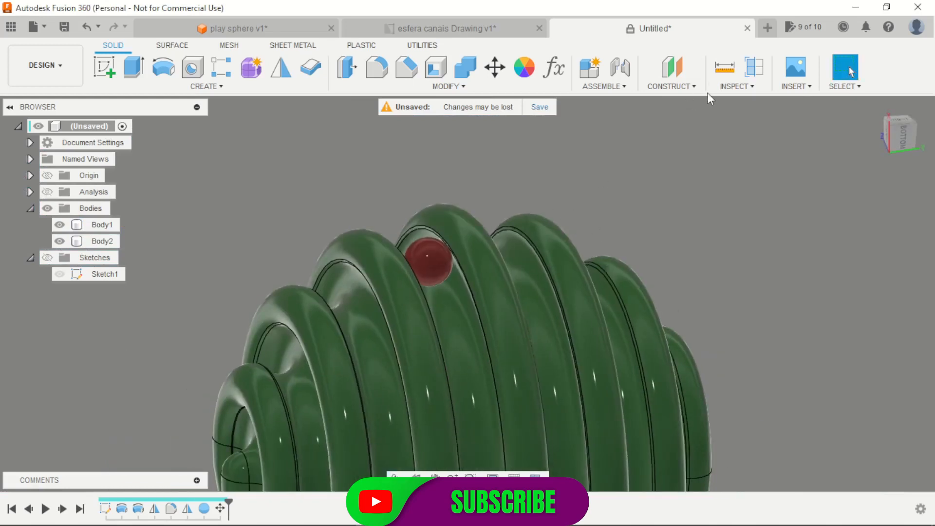
{"action": "left_click", "coordinate": [736, 86]}
{"action": "left_click", "coordinate": [746, 115]}
{"action": "left_click", "coordinate": [428, 261]}
{"action": "left_click", "coordinate": [492, 277]}
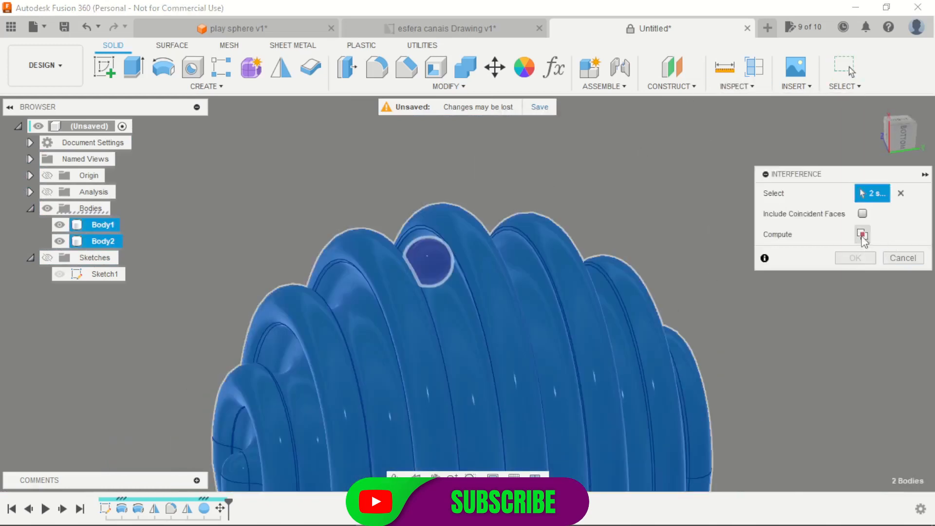
{"action": "left_click", "coordinate": [863, 236]}
{"action": "left_click", "coordinate": [507, 278]}
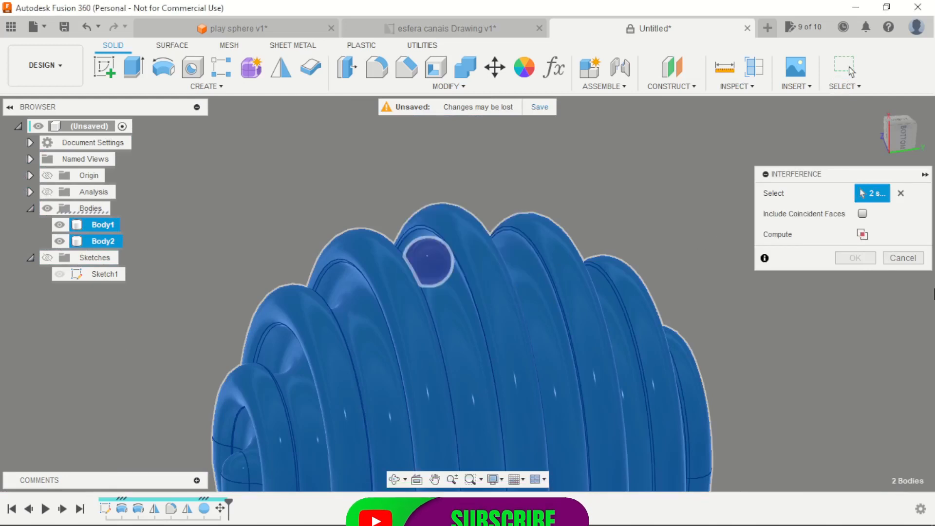
{"action": "left_click", "coordinate": [903, 258]}
{"action": "scroll", "coordinate": [468, 190], "scroll_direction": "down", "scroll_amount": 5}
{"action": "middle_click_drag", "start_coordinate": [493, 236], "coordinate": [591, 372], "text": "shift"}
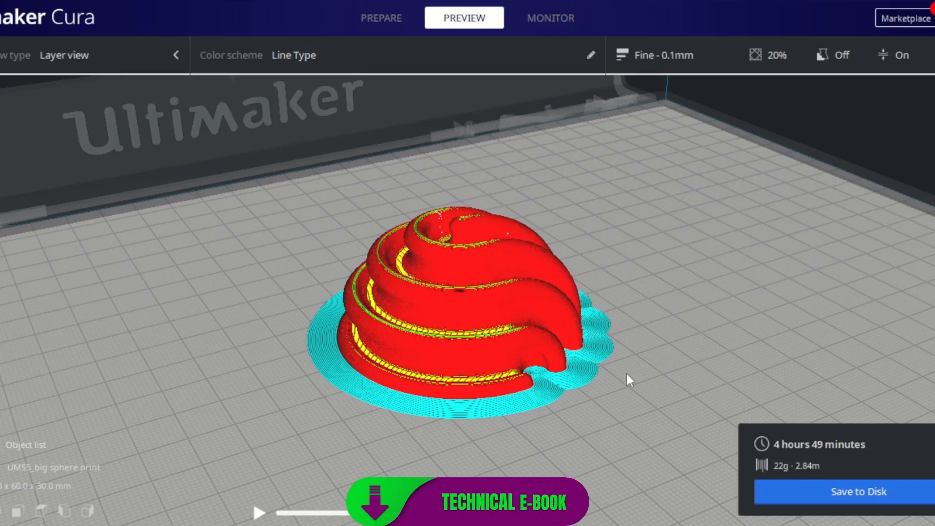
Examine the sliced half sphere in Ultimaker Cura's layer preview from several sides and up close
{"action": "right_click_drag", "start_coordinate": [626, 372], "coordinate": [508, 455]}
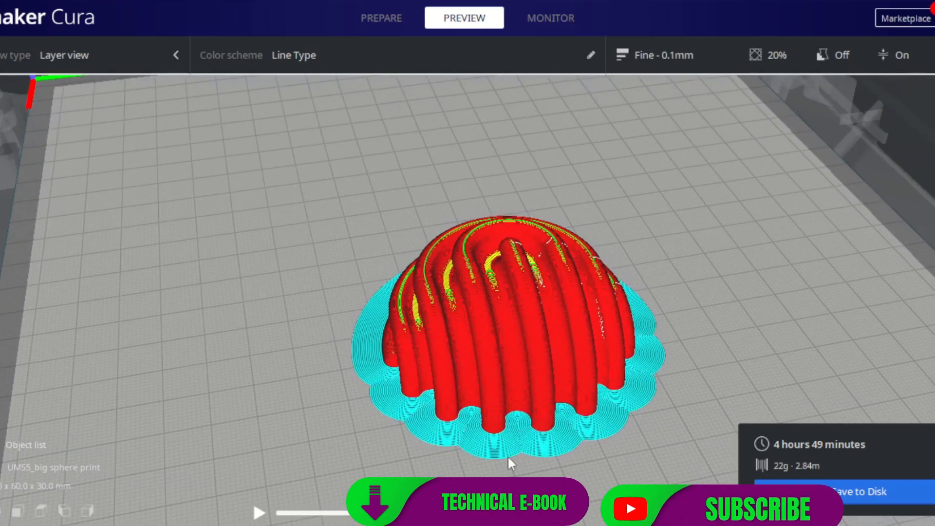
{"action": "right_click_drag", "start_coordinate": [664, 464], "coordinate": [561, 458]}
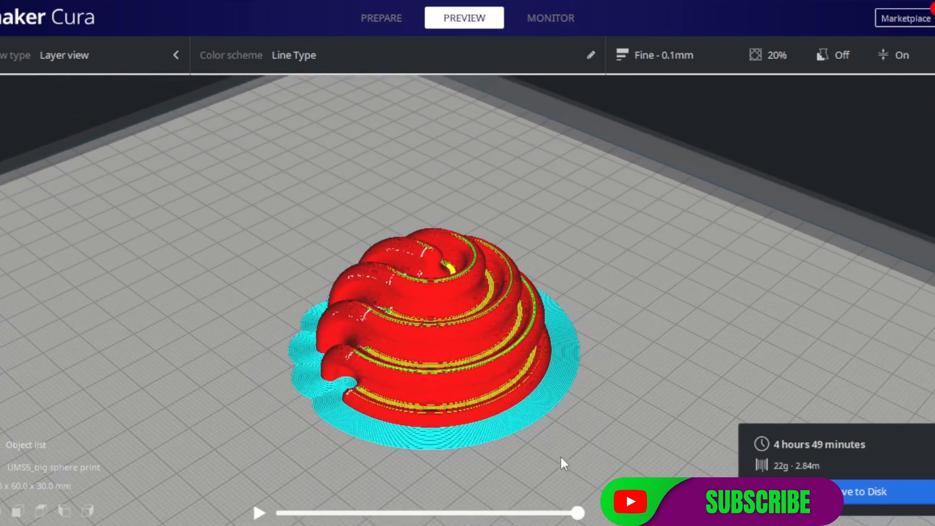
{"action": "scroll", "coordinate": [560, 455], "scroll_direction": "up", "scroll_amount": 10}
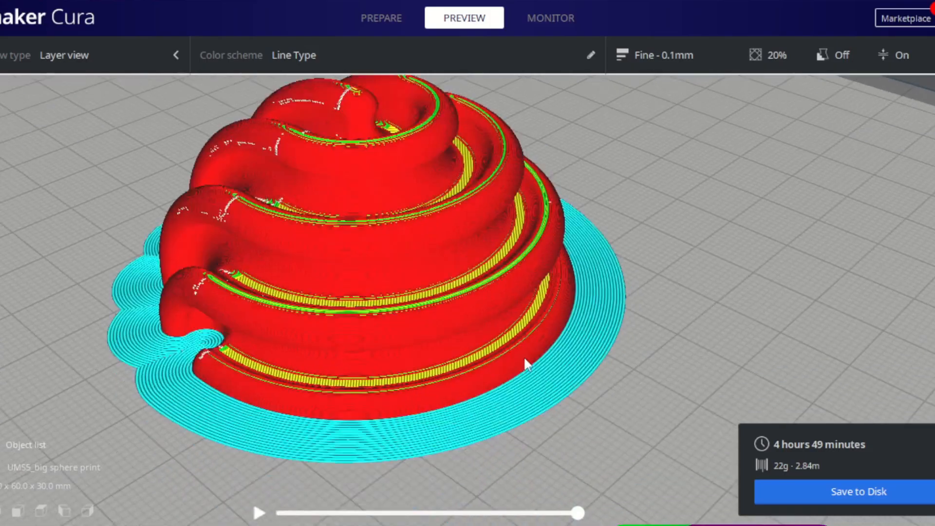